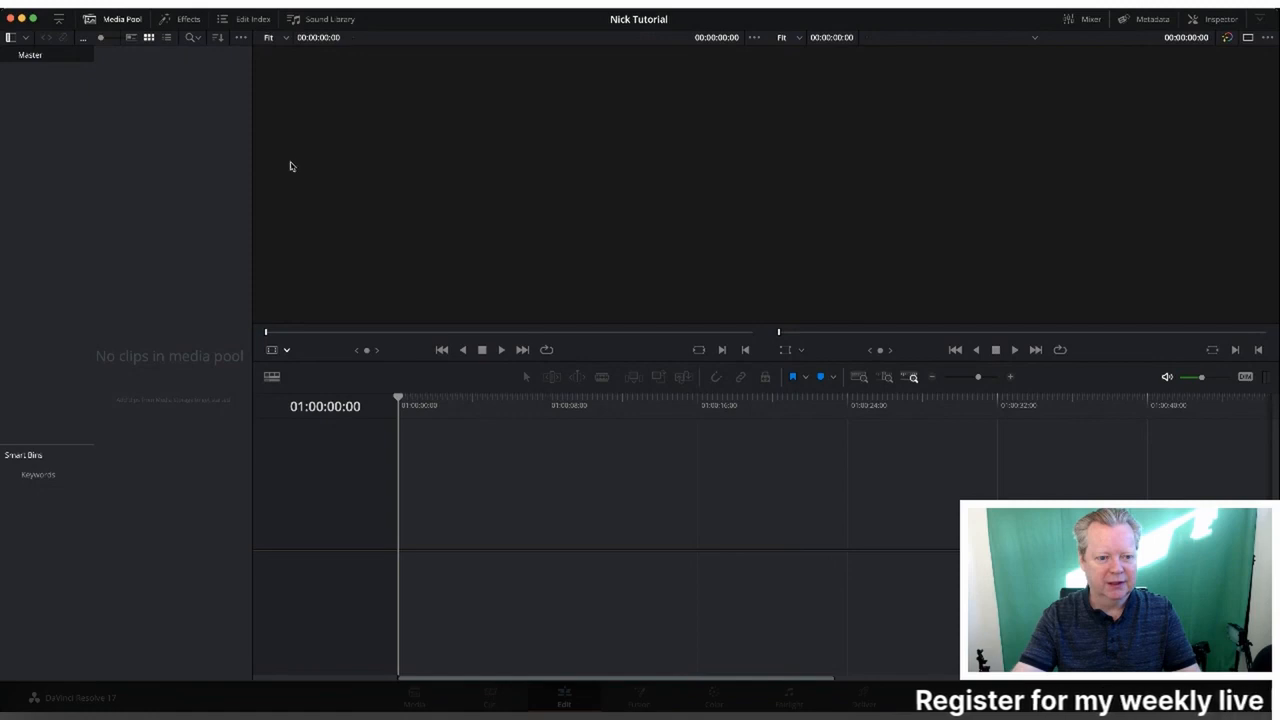
Import the four cooking video clips into the media pool and preview them.
key(super+i)
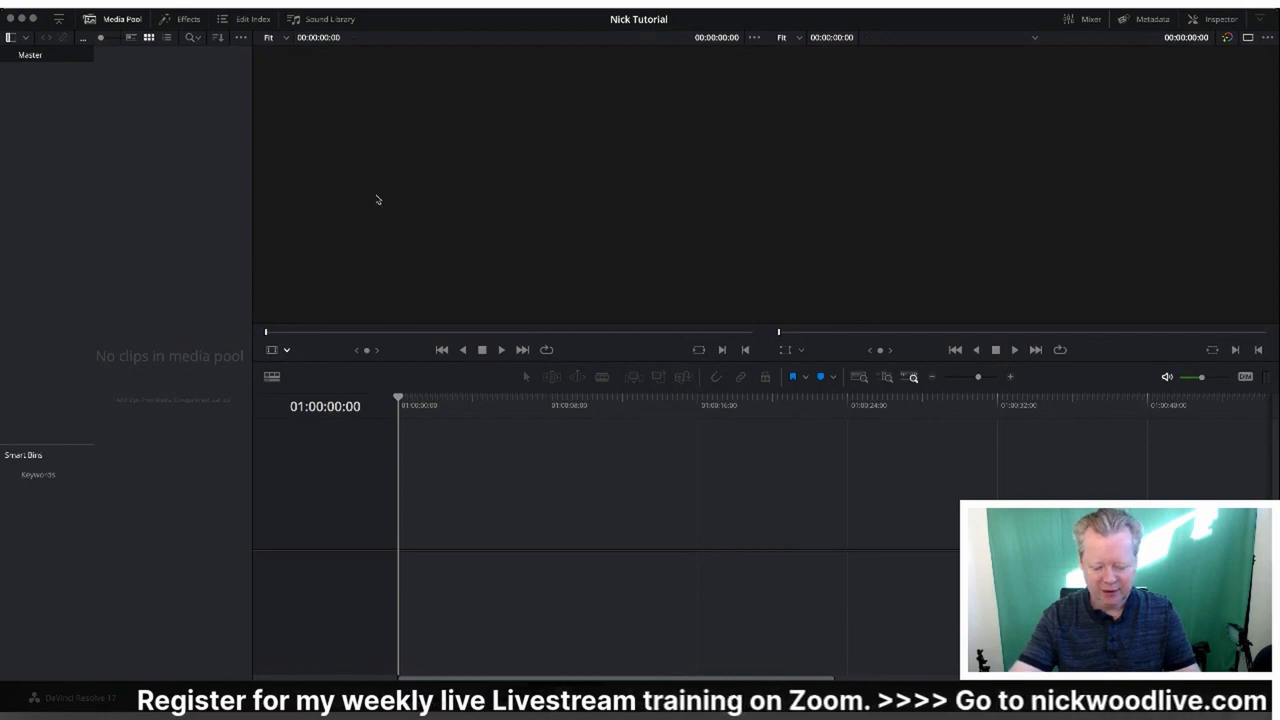
click(995, 422)
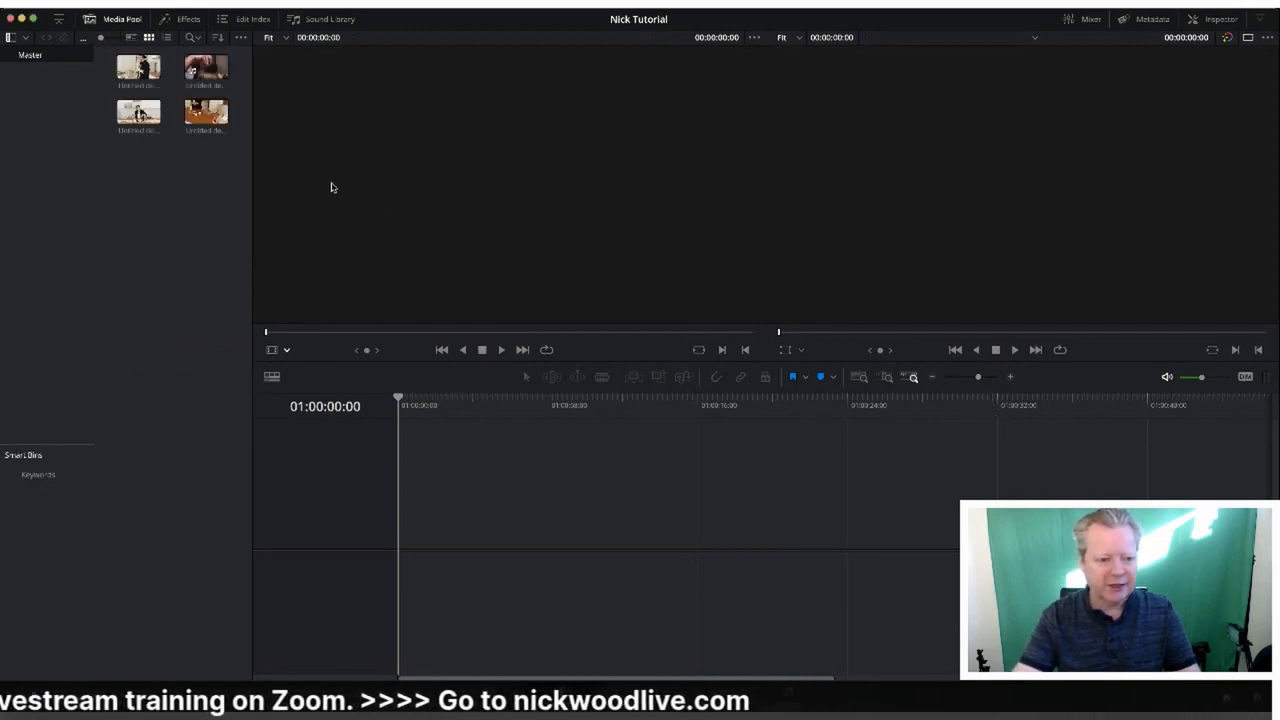
click(206, 112)
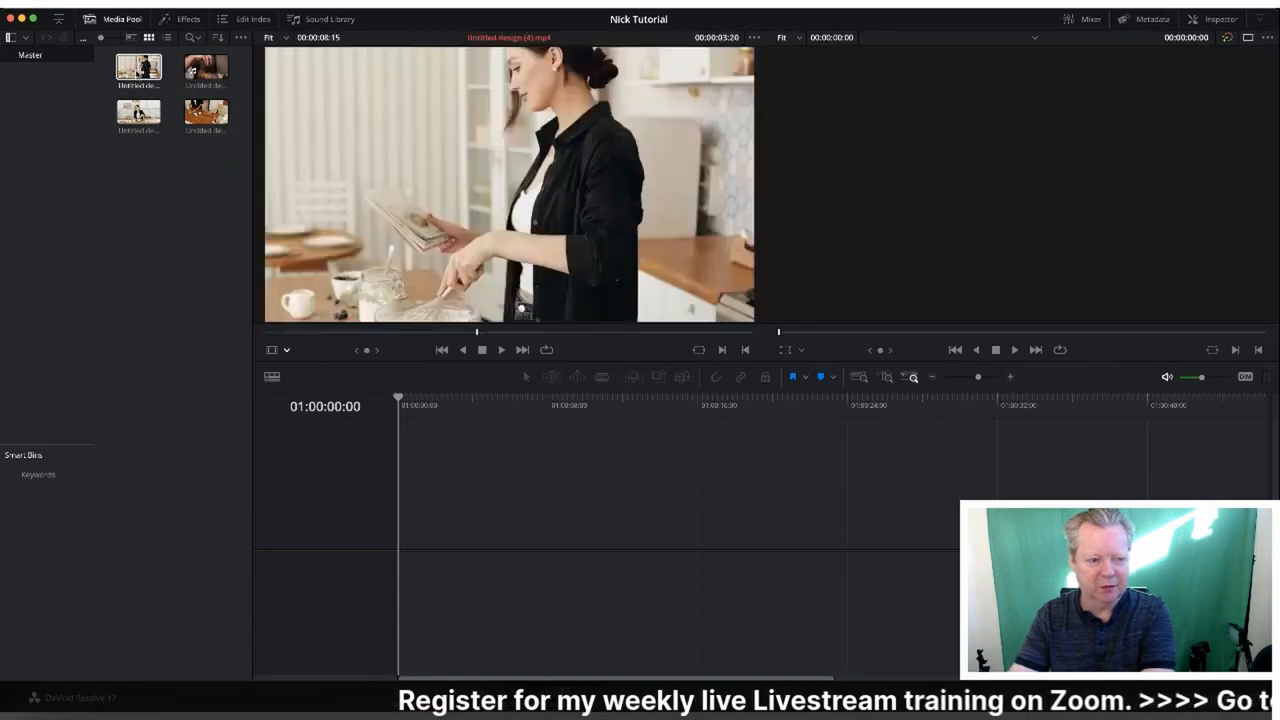
Add the clip Untitled design (4).mp4 to a new timeline, starting at 01:00:00:00 on Video 1.
drag(139, 74, 366, 492)
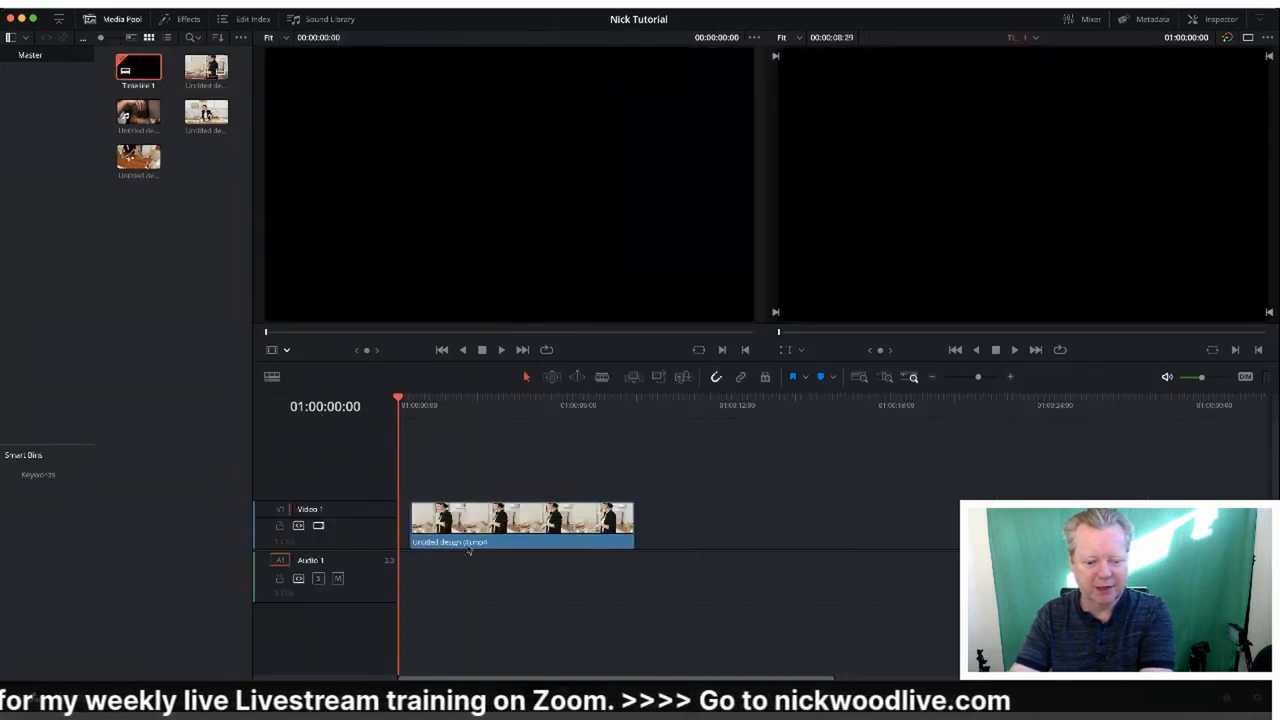
drag(476, 537, 437, 533)
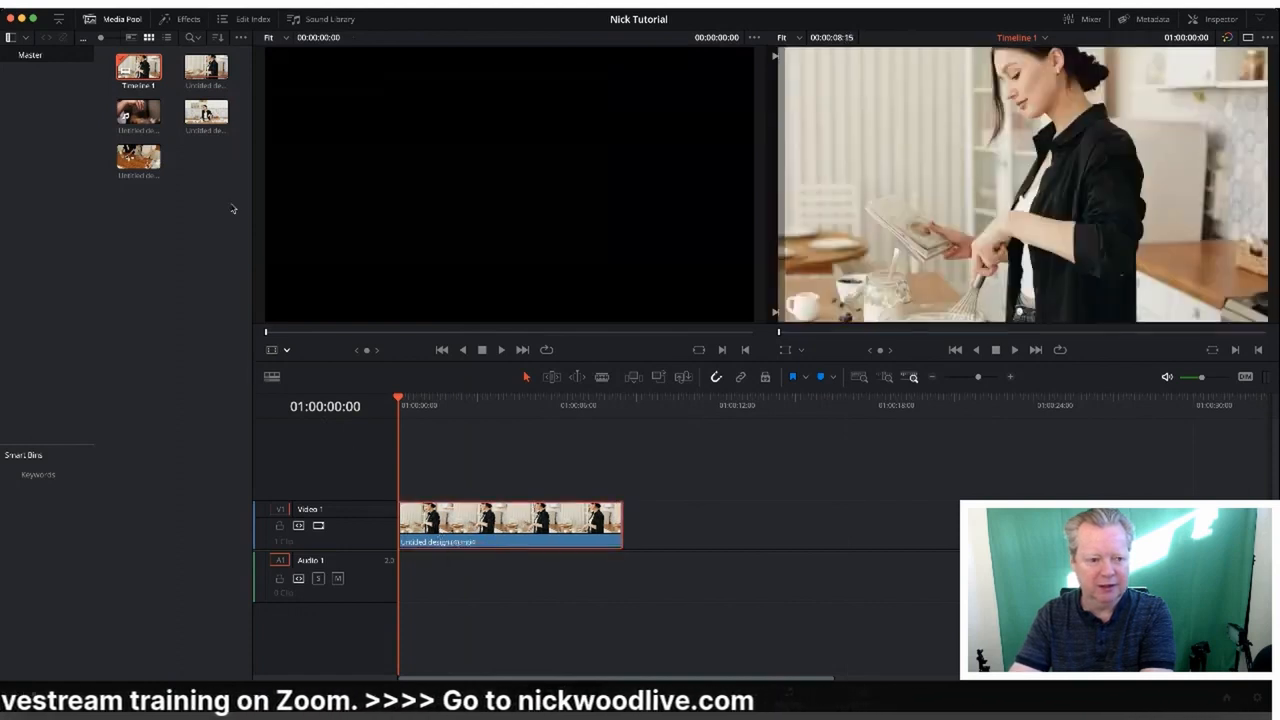
Place the other three clips on Video 1 after the first: Untitled design (6), (7) and (5).
drag(207, 114, 630, 523)
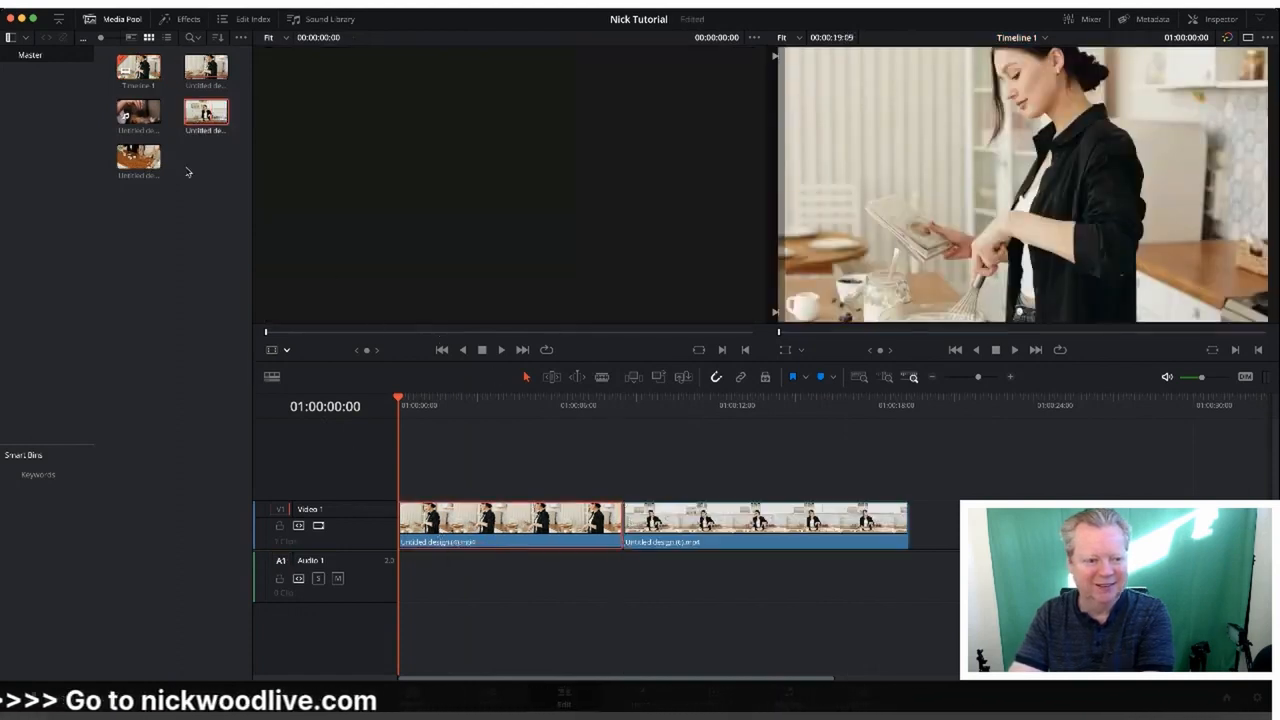
drag(138, 158, 893, 456)
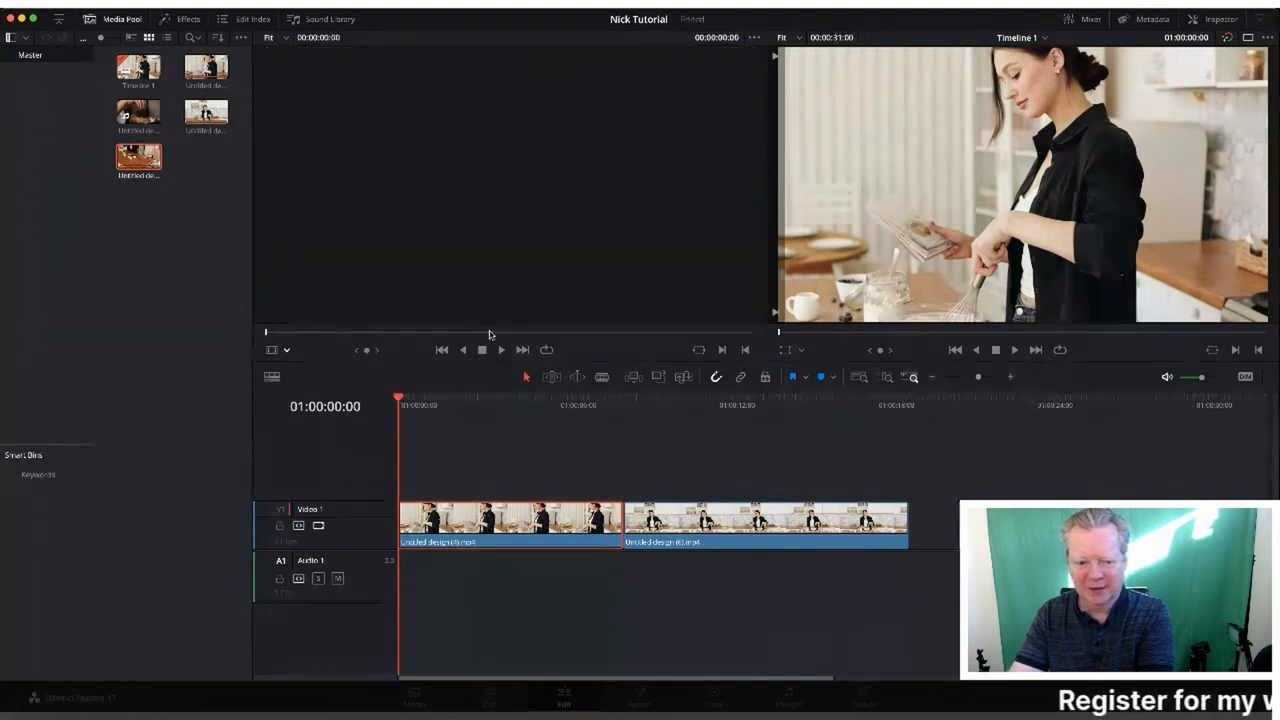
drag(140, 113, 1250, 494)
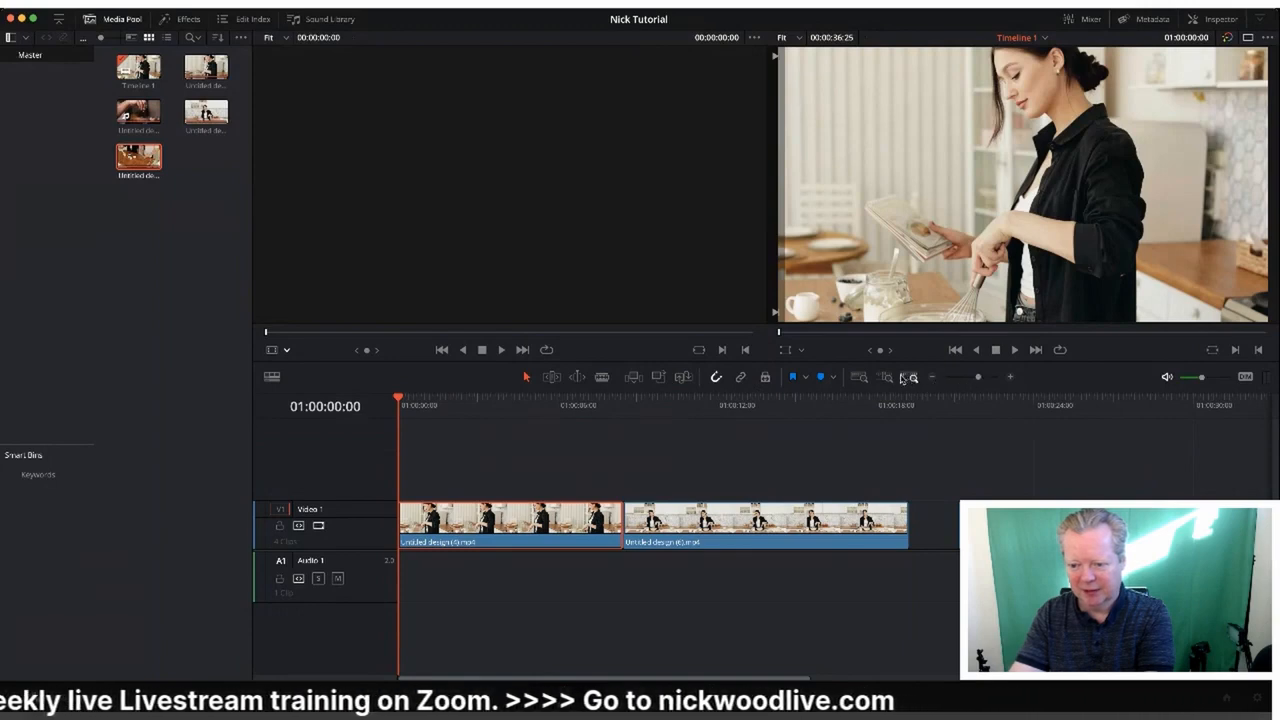
Fit the whole timeline to the available width and hide the media pool.
click(858, 377)
scroll(734, 423, right, 1)
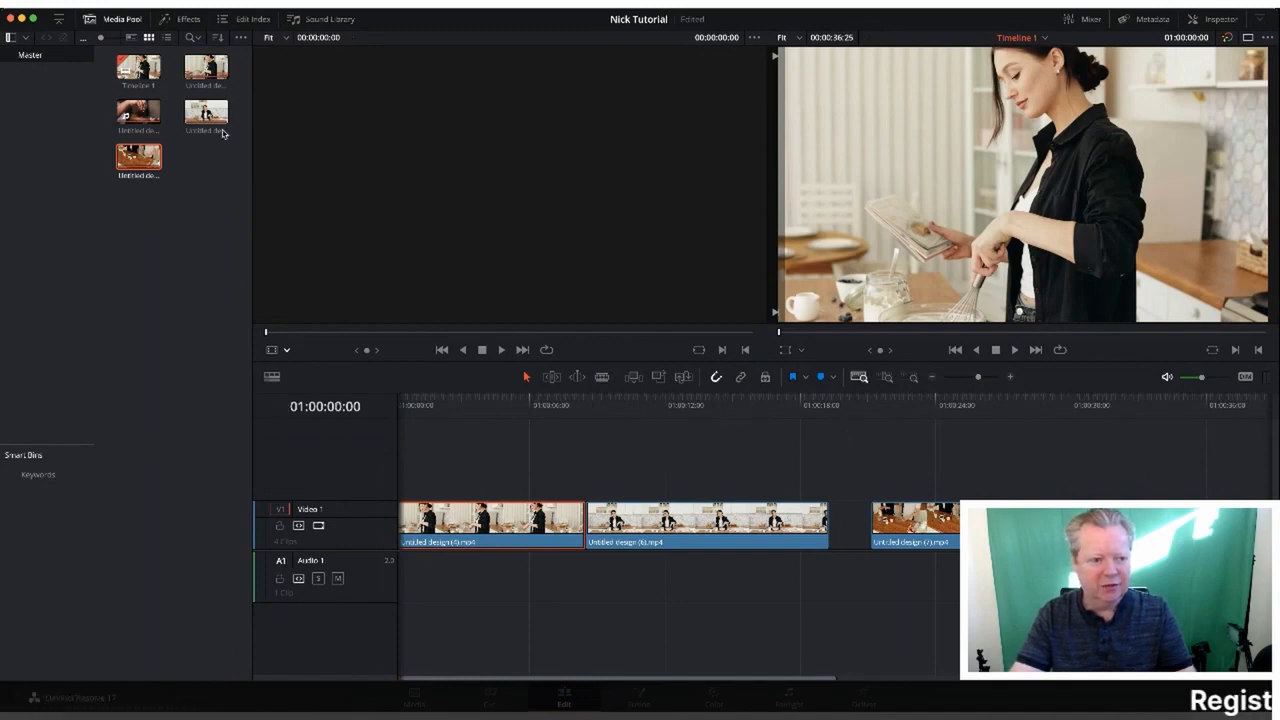
click(114, 19)
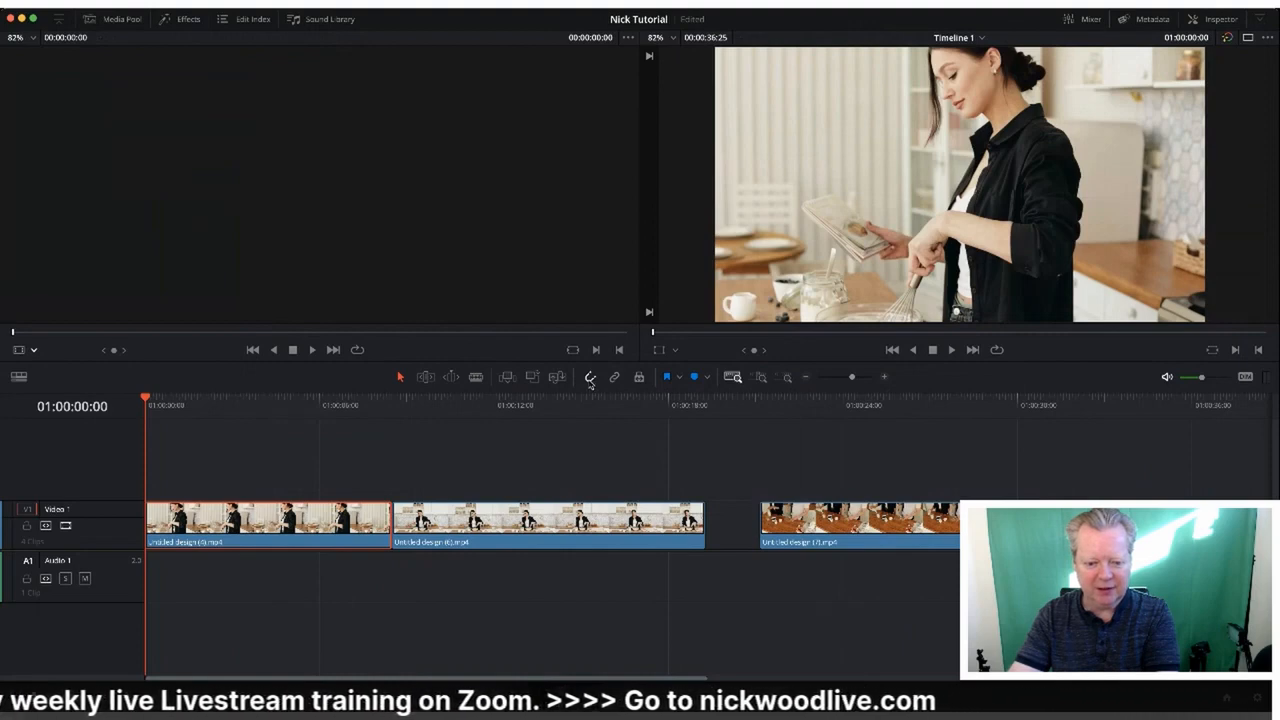
Close the gaps on Video 1 by moving the third and fourth clips back against their preceding clips.
drag(871, 527, 845, 527)
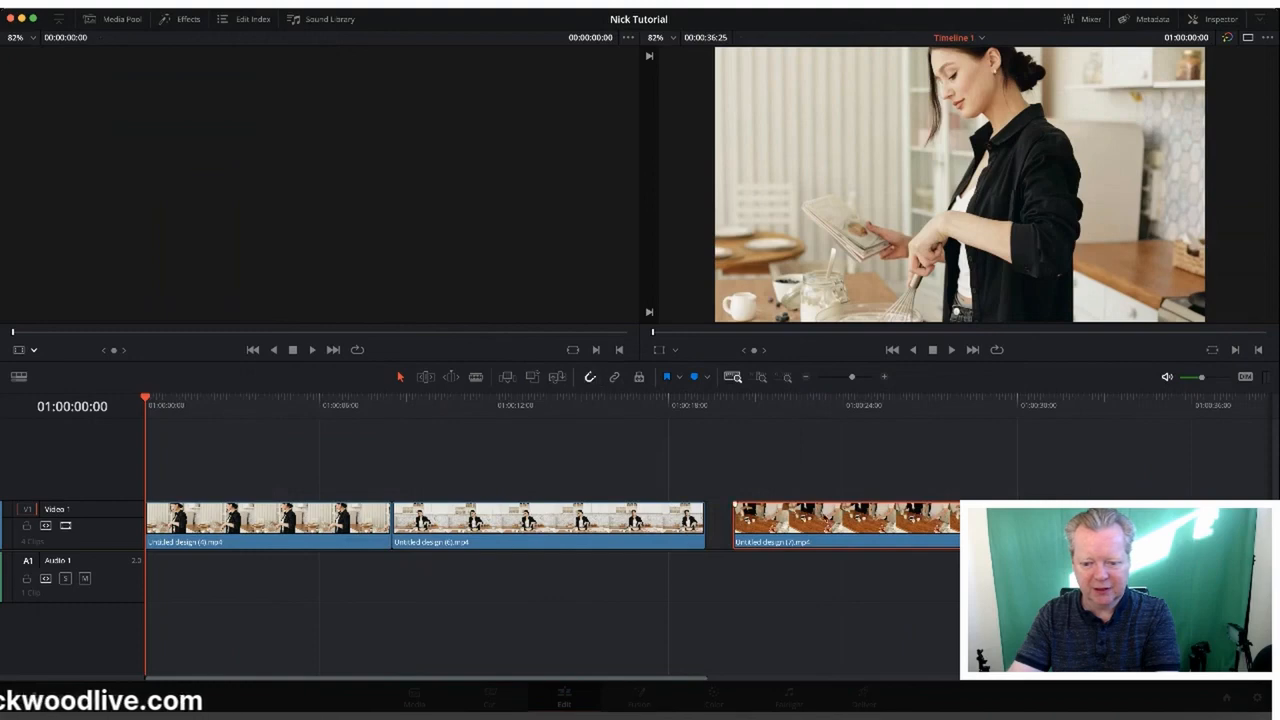
drag(826, 520, 800, 522)
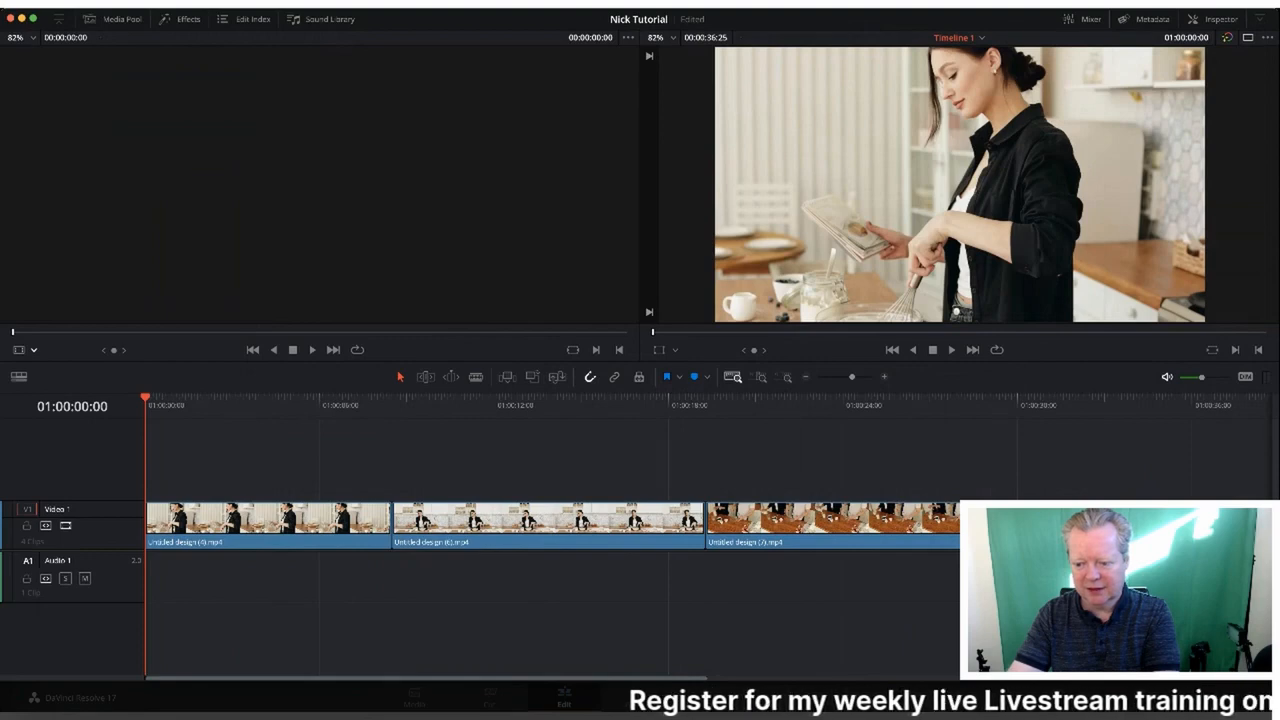
drag(1141, 580, 1139, 580)
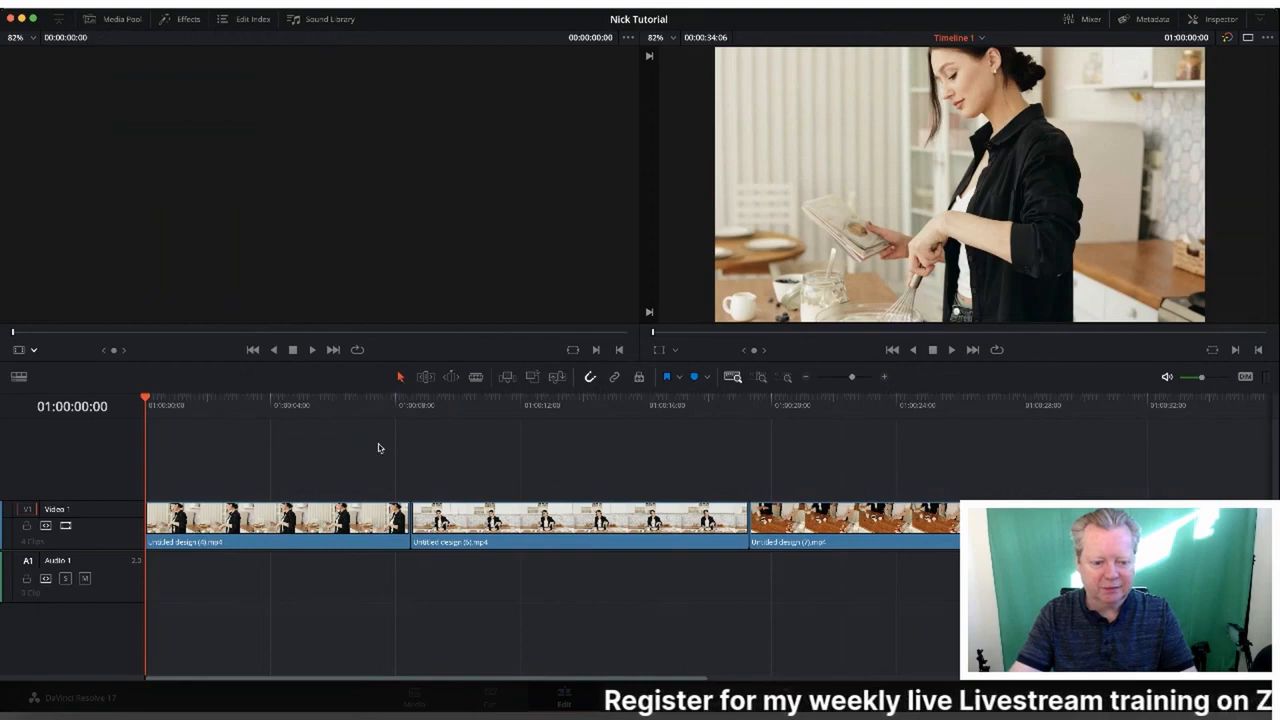
Split the first clip at 01:00:03:26 with the blade tool.
click(326, 516)
click(476, 377)
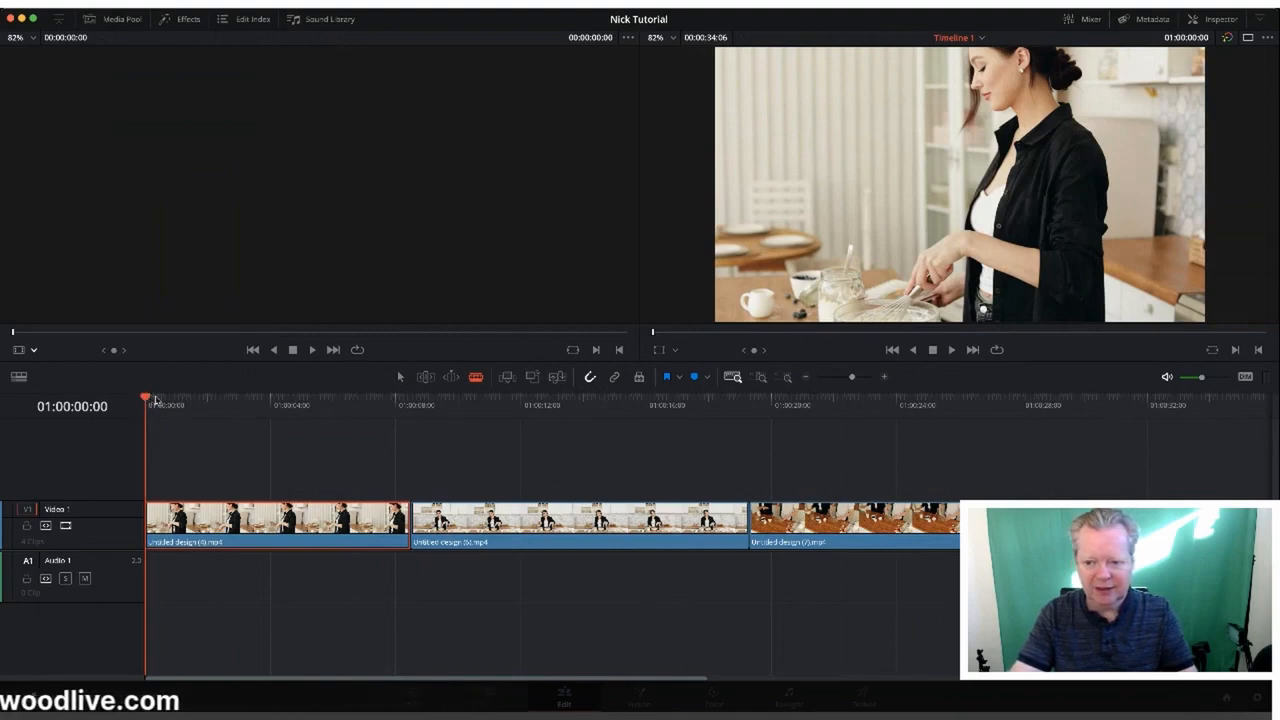
drag(155, 400, 266, 403)
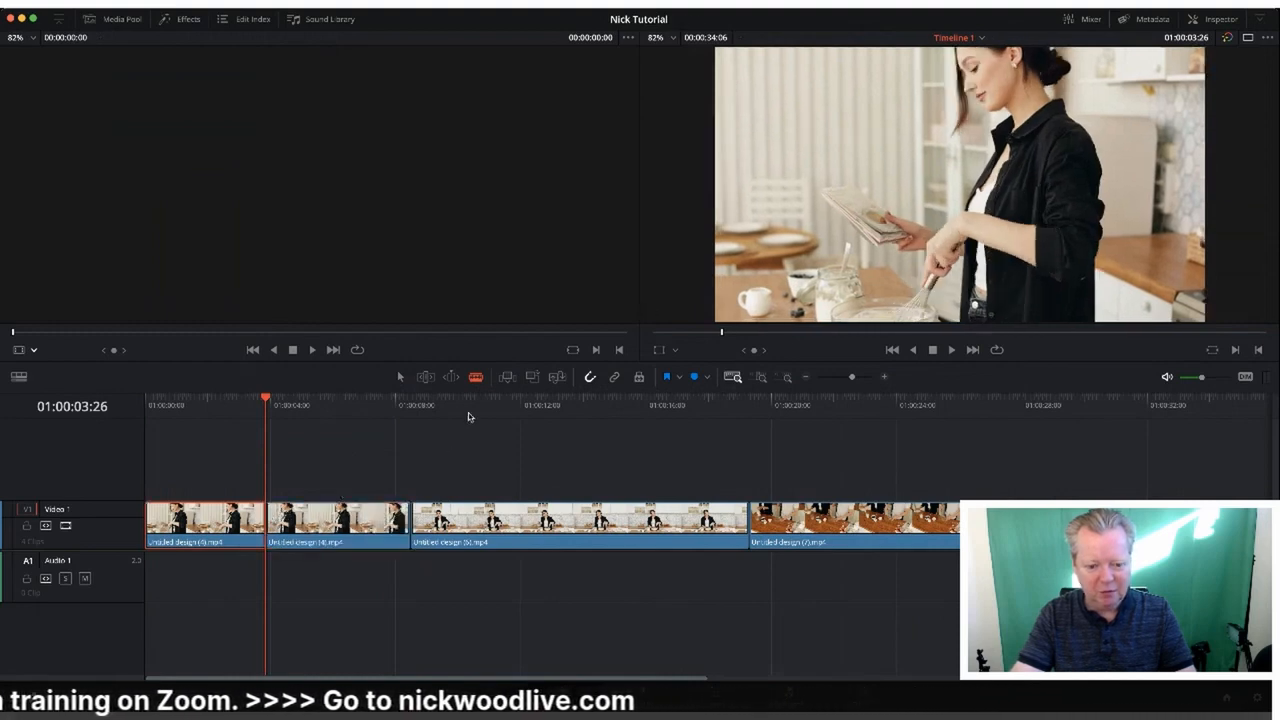
key(super+z)
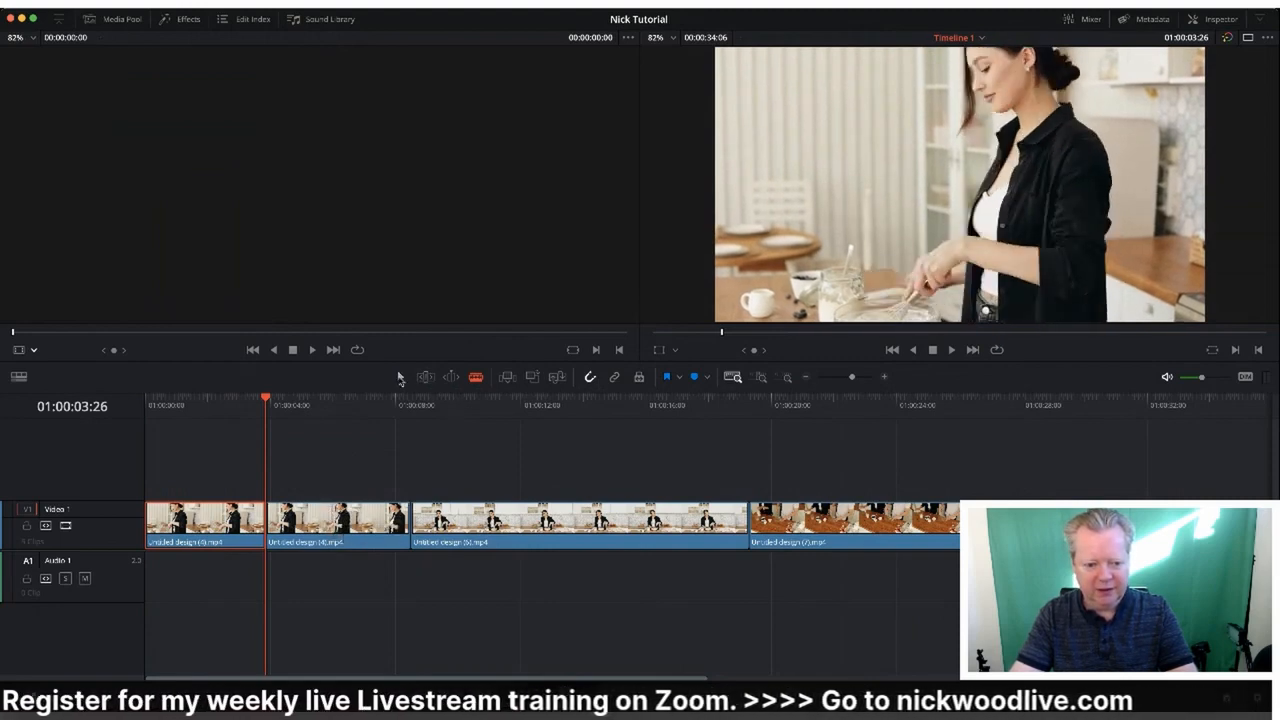
Ripple-delete the second part of the first clip, undo the deletion, and ripple-delete that part again.
click(400, 378)
click(348, 518)
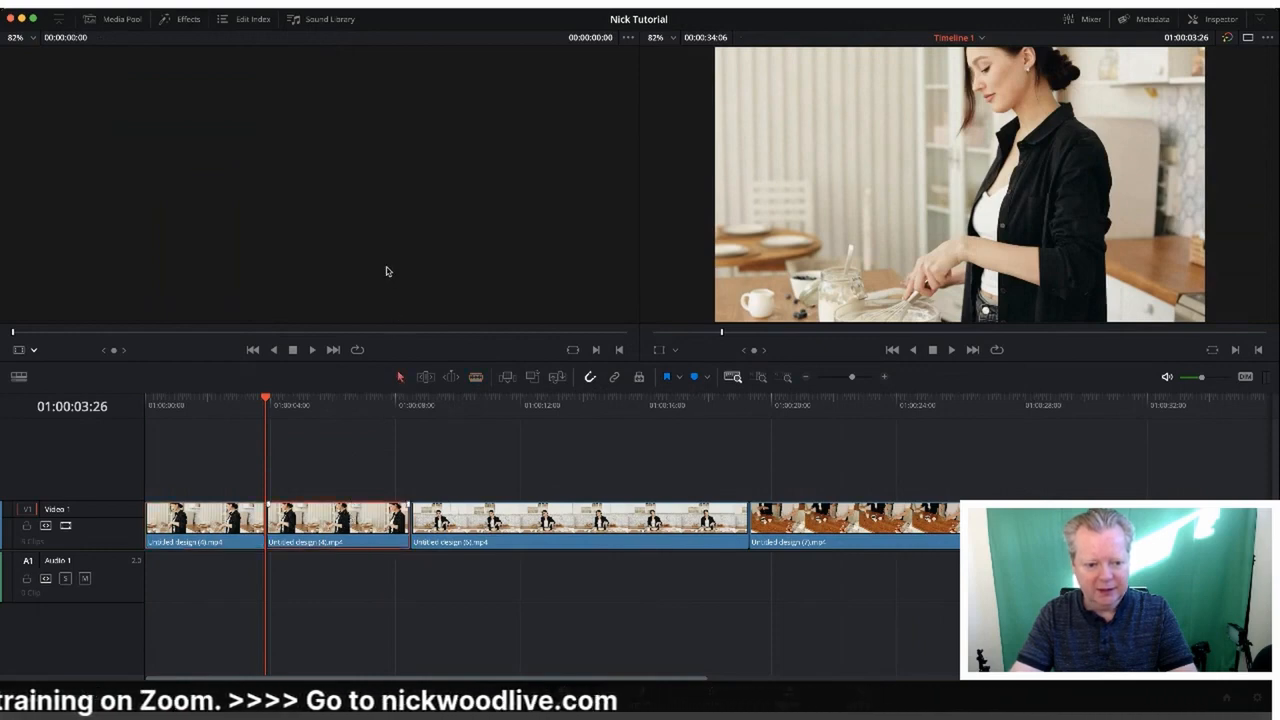
key(BackSpace)
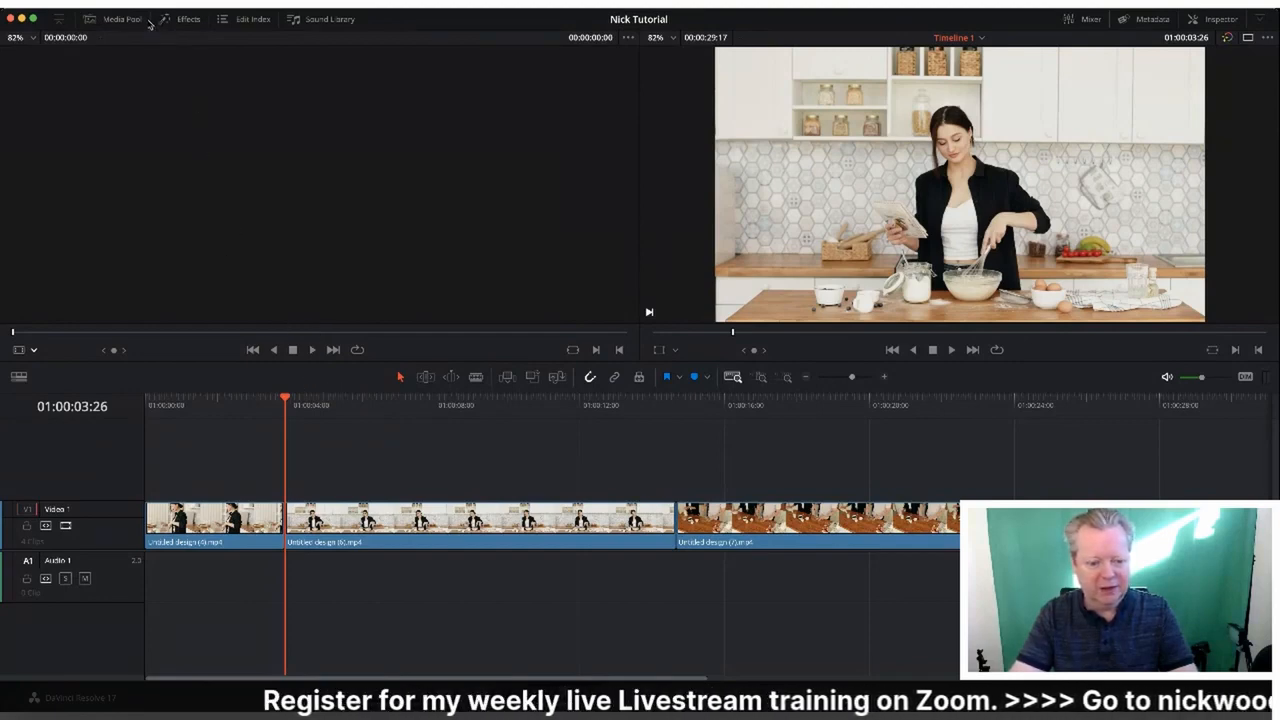
key(super+z)
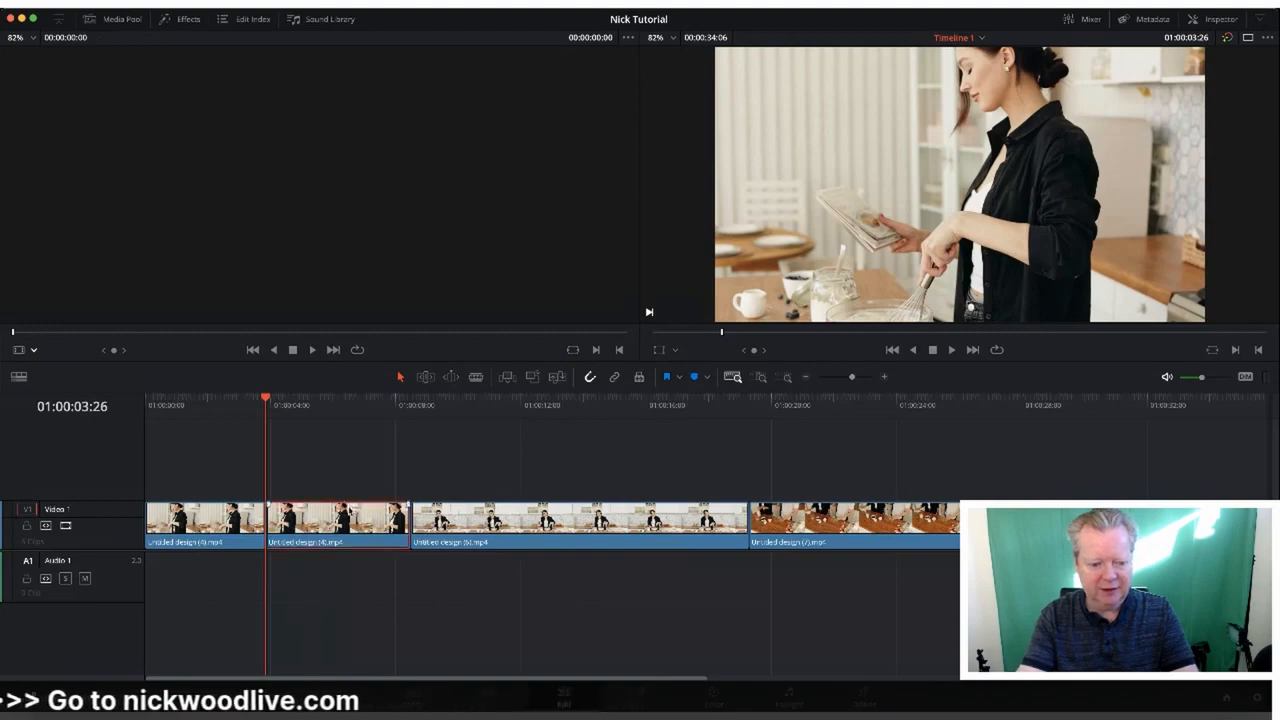
click(348, 514)
key(BackSpace)
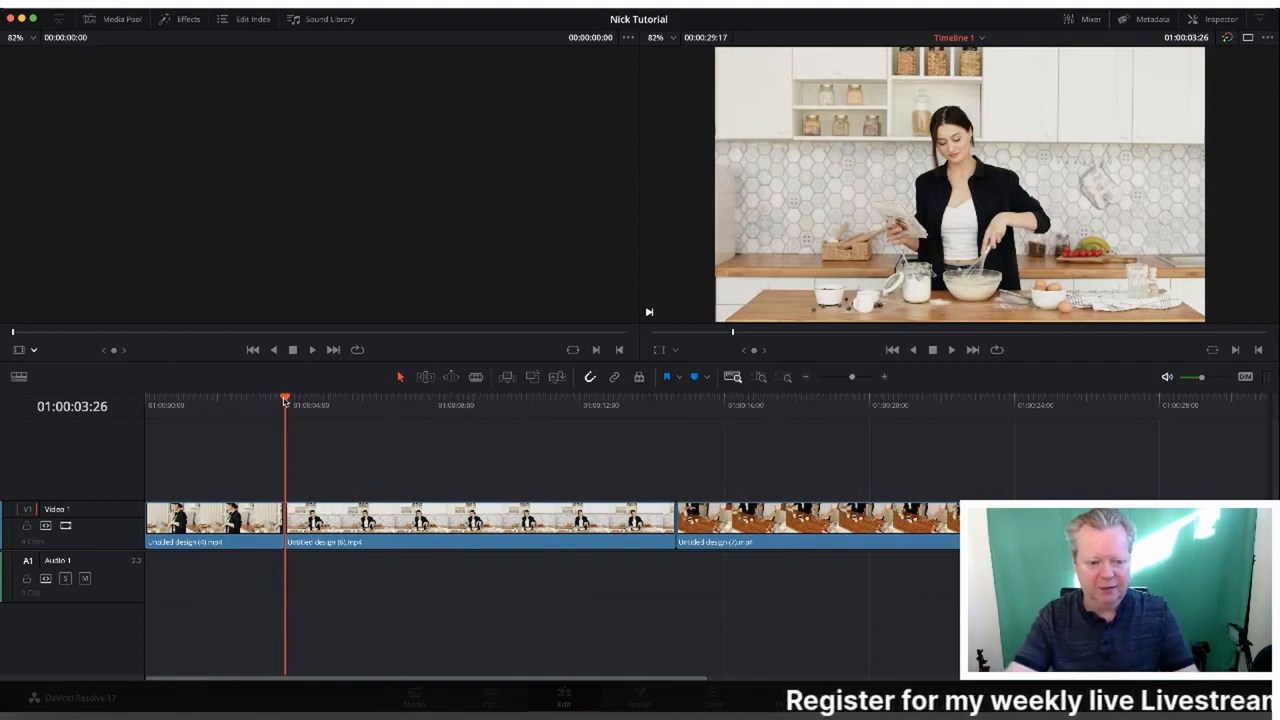
Play across the first cut from 01:00:02:24, and split the second clip shortly after 01:00:05:07.
drag(285, 400, 246, 400)
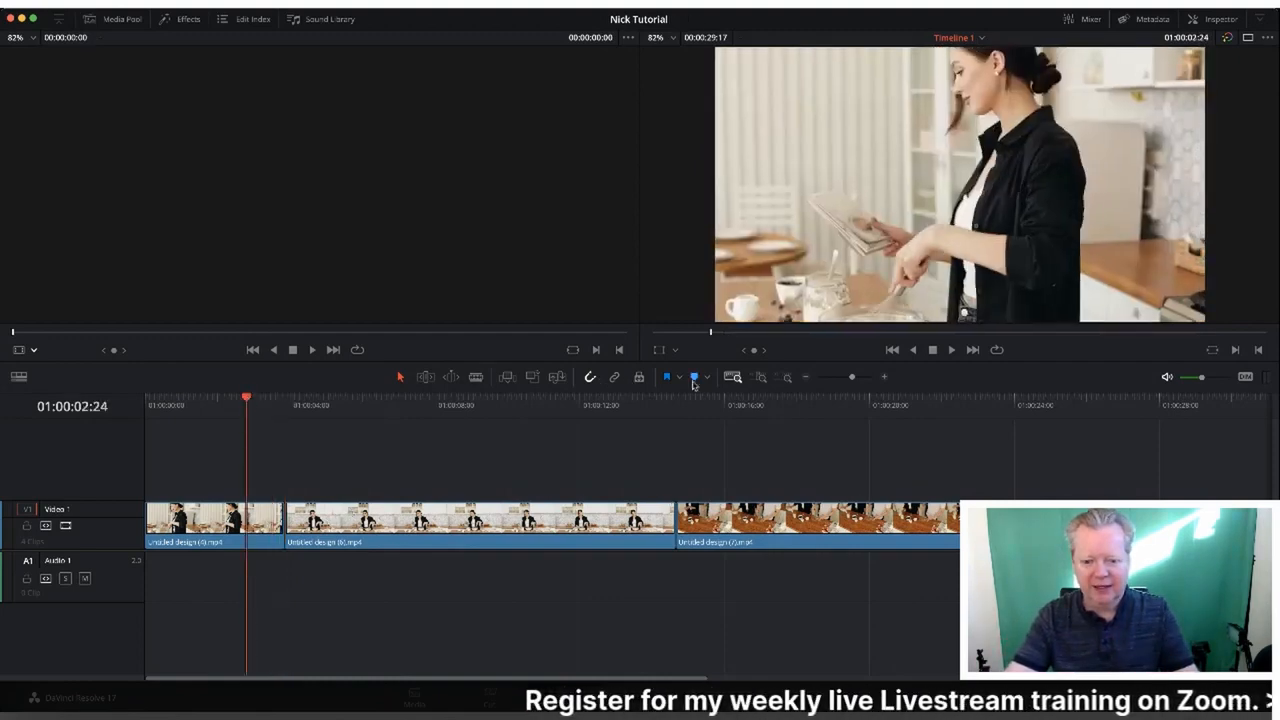
click(951, 350)
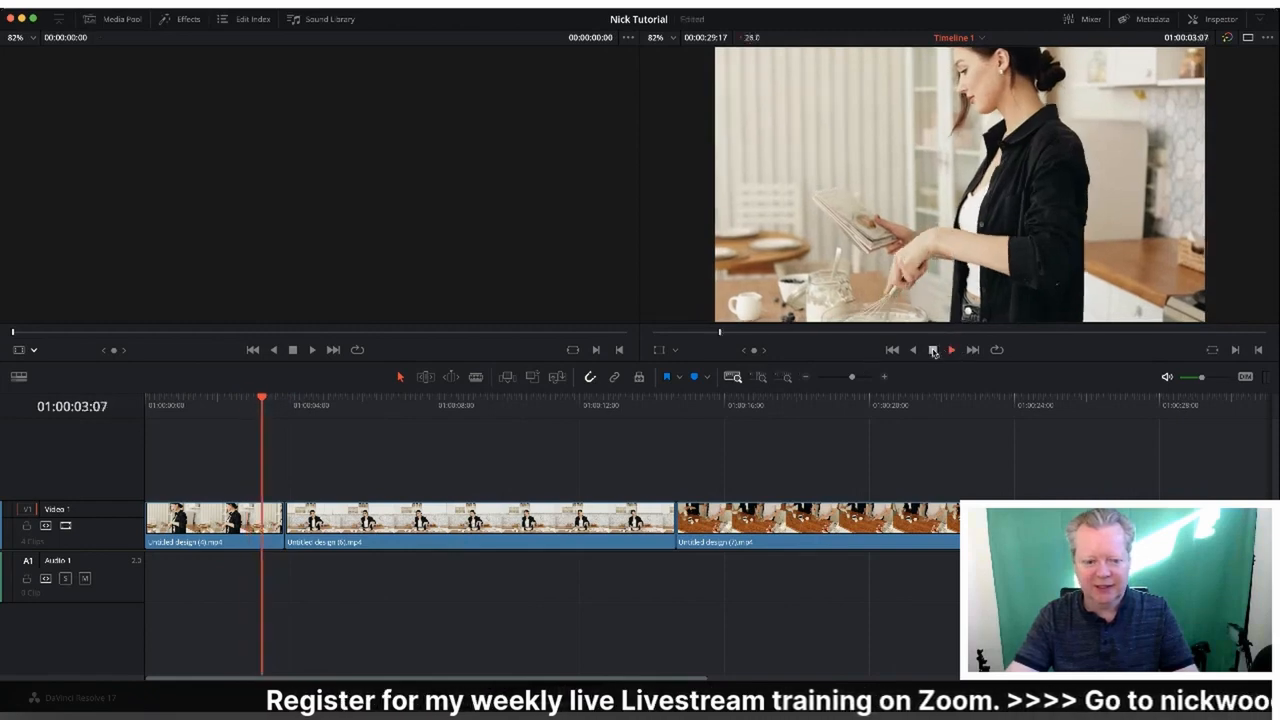
click(476, 378)
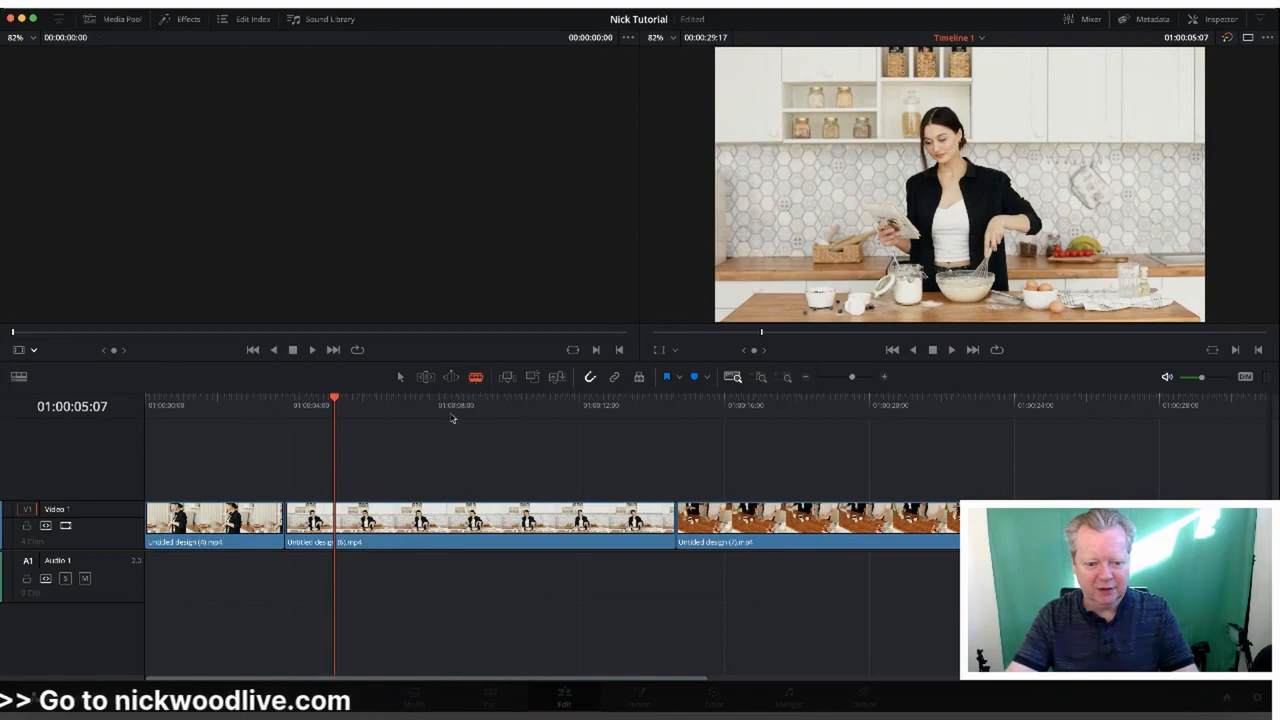
click(354, 522)
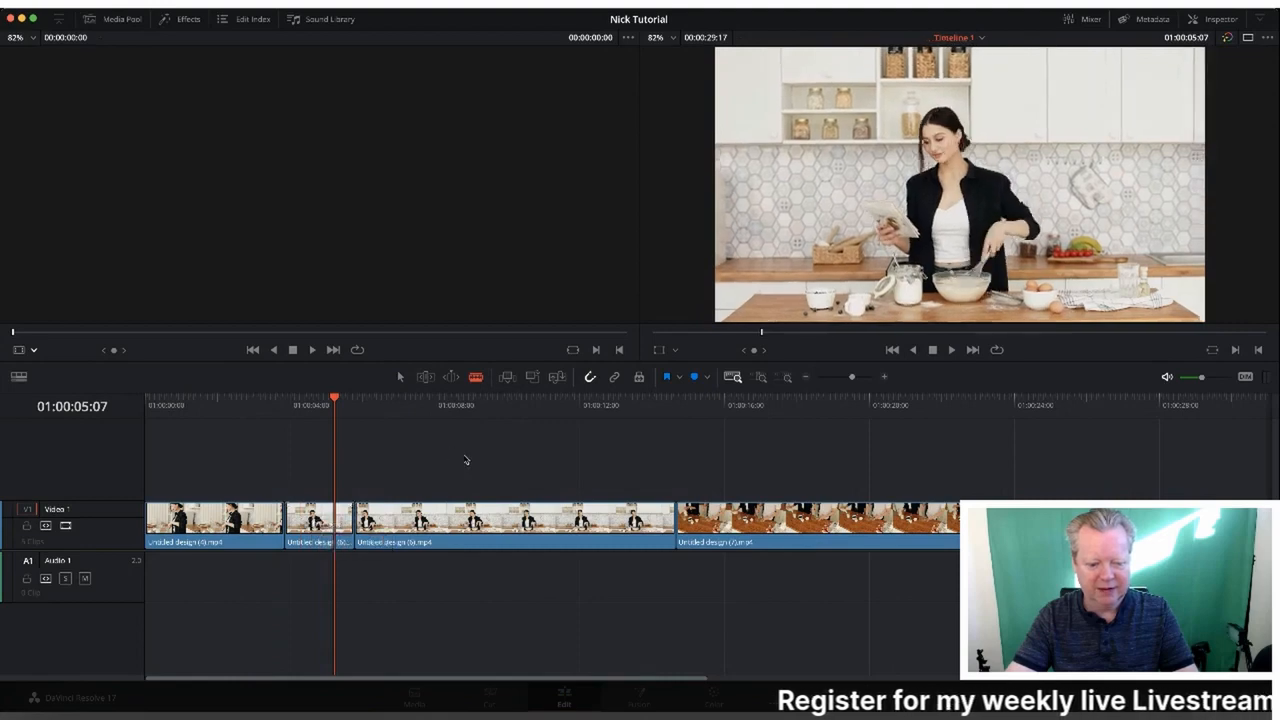
Ripple-delete the longer second part of the Untitled design (6) clip.
click(399, 377)
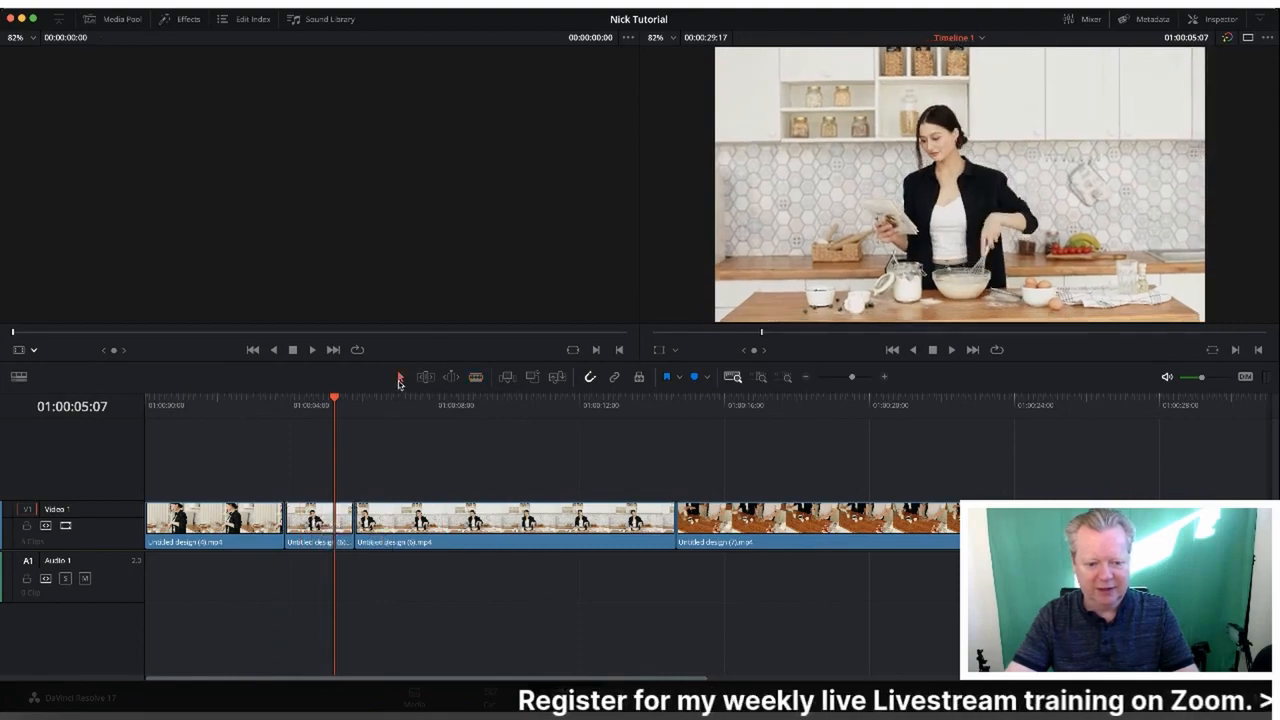
click(428, 510)
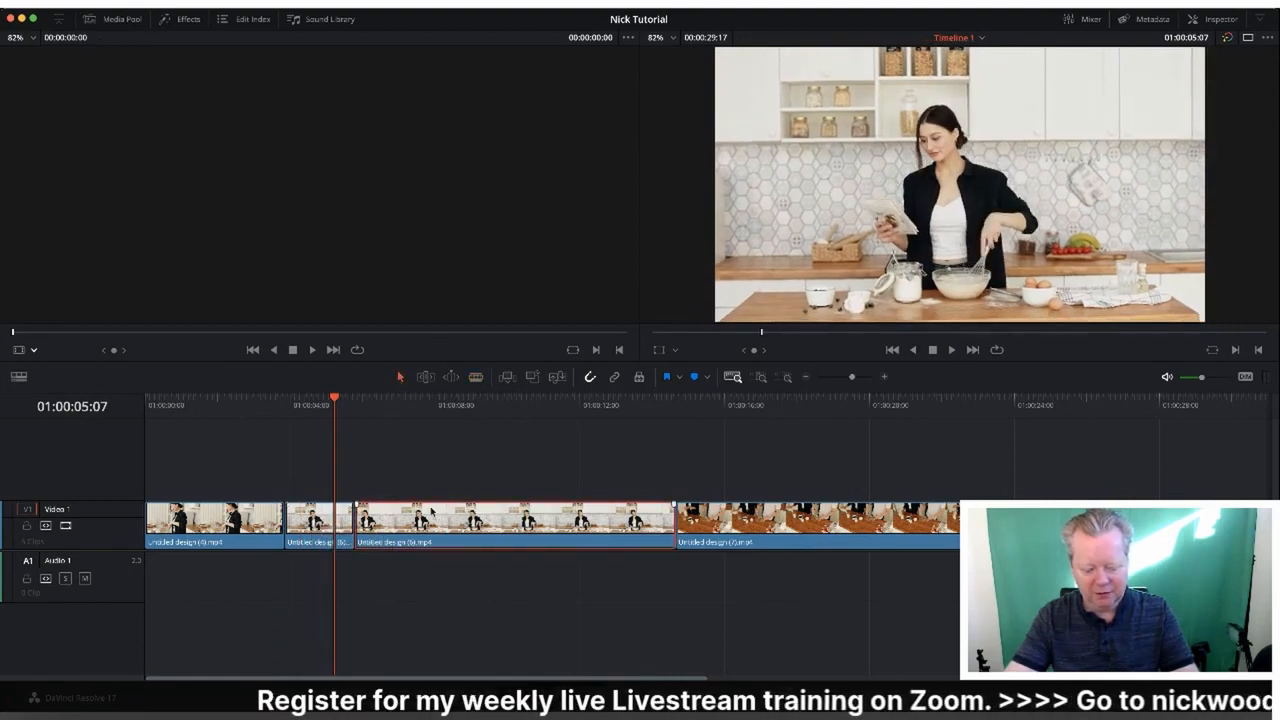
key(BackSpace)
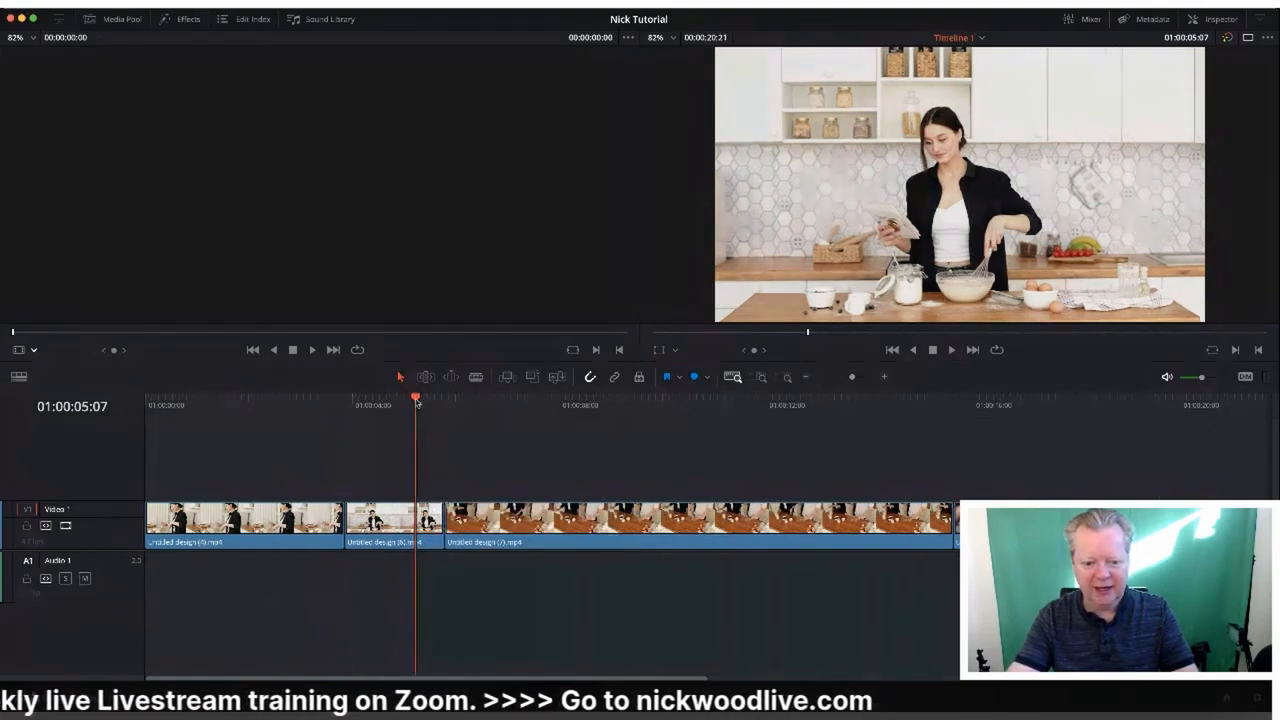
Split the third clip at 01:00:07:08 and the fourth at 01:00:08:19, ripple-deleting the remainder of each.
drag(416, 399, 520, 400)
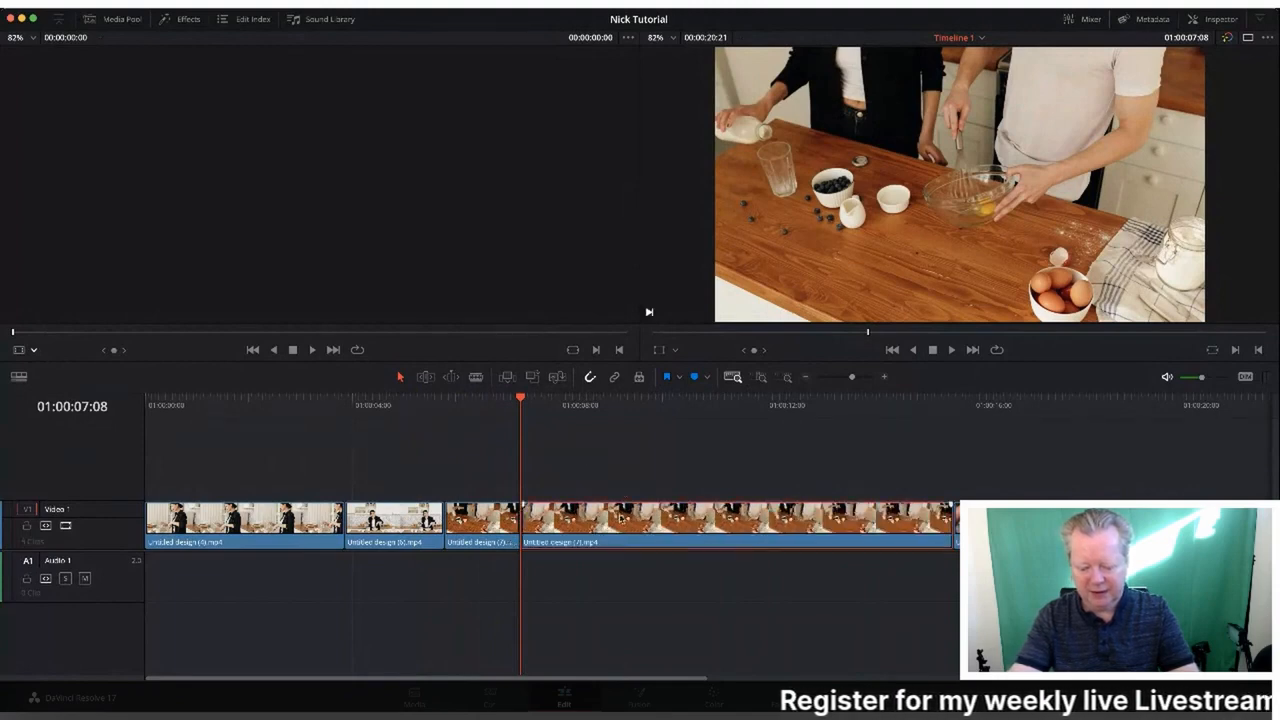
key(BackSpace)
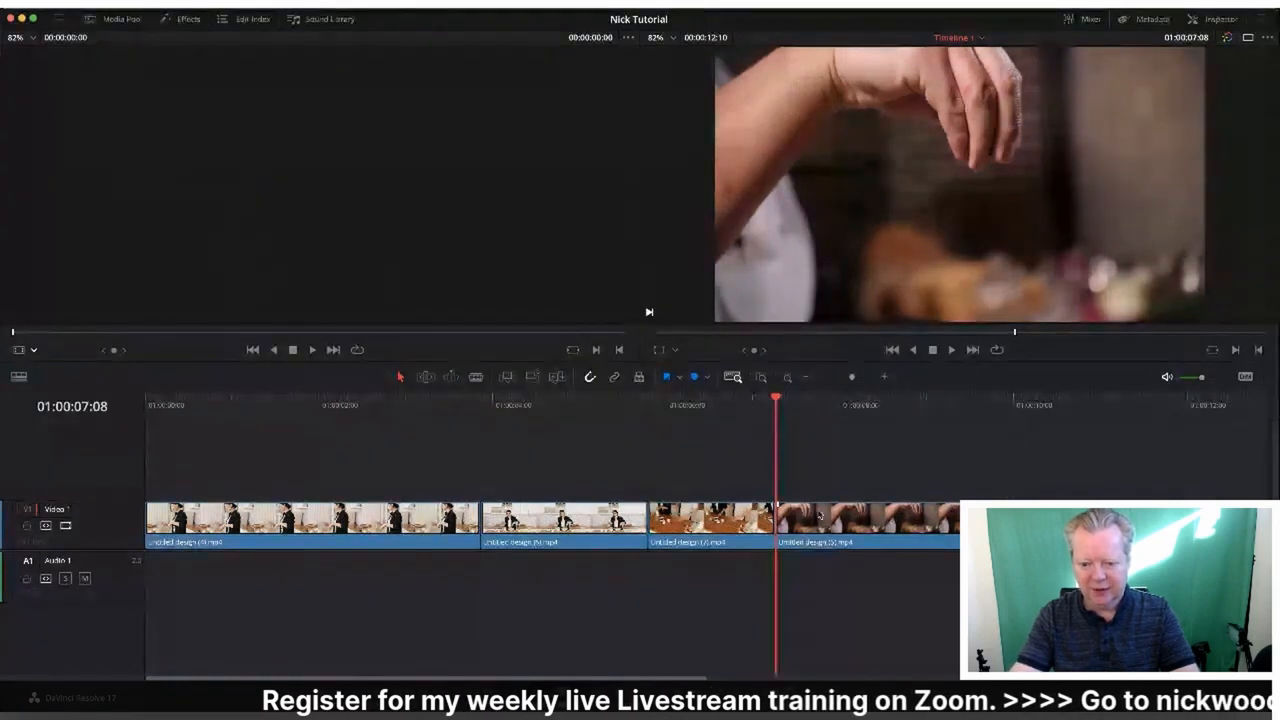
drag(777, 401, 897, 407)
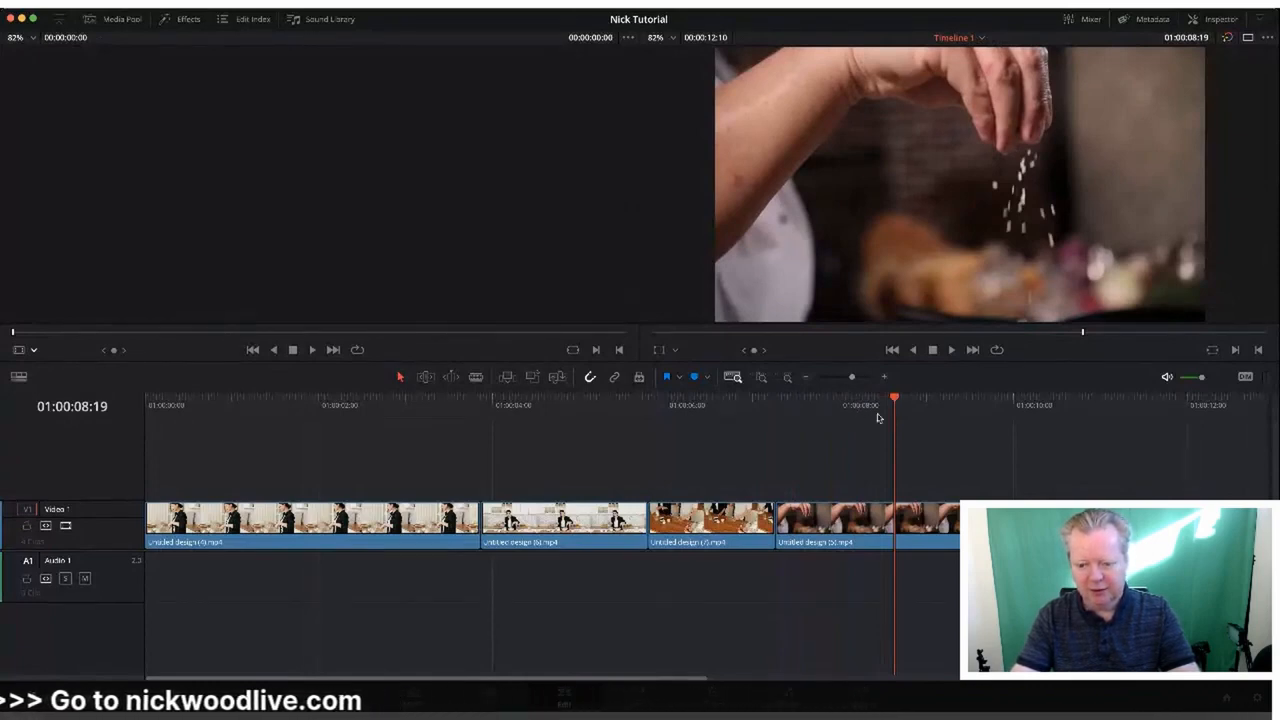
key(BackSpace)
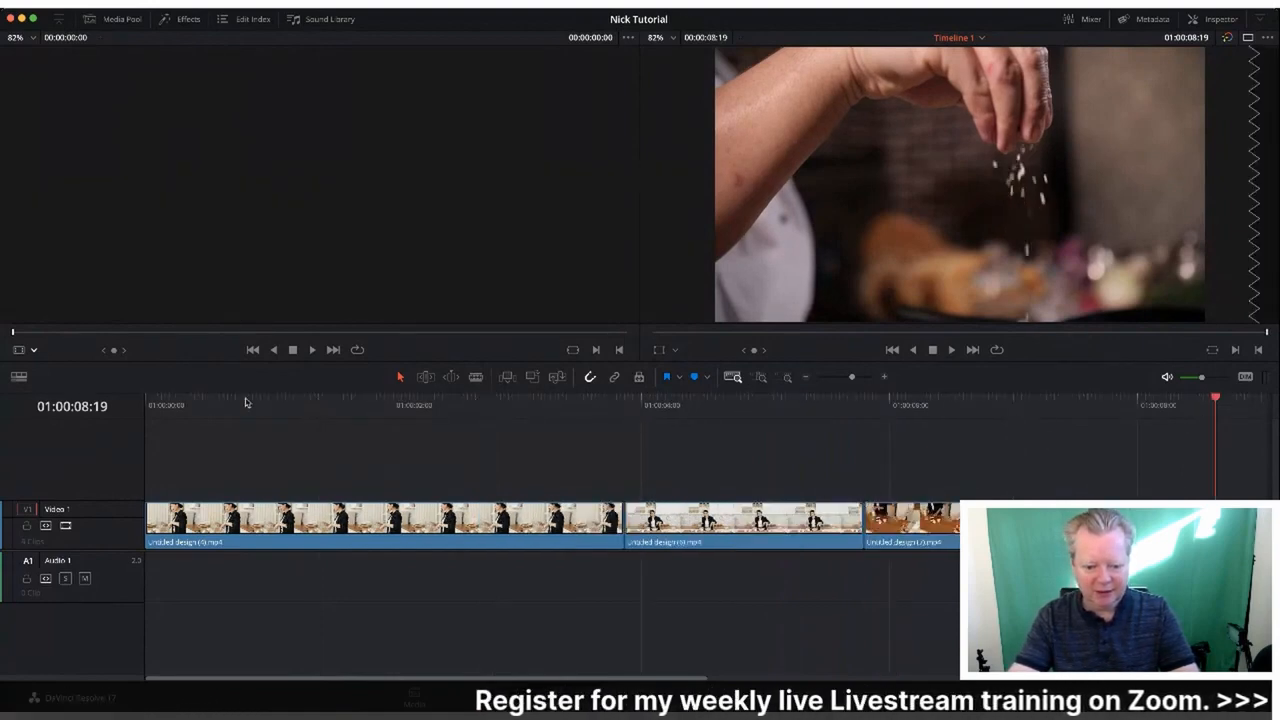
Play the edited timeline through from its beginning.
click(892, 352)
click(892, 352)
click(892, 352)
click(892, 352)
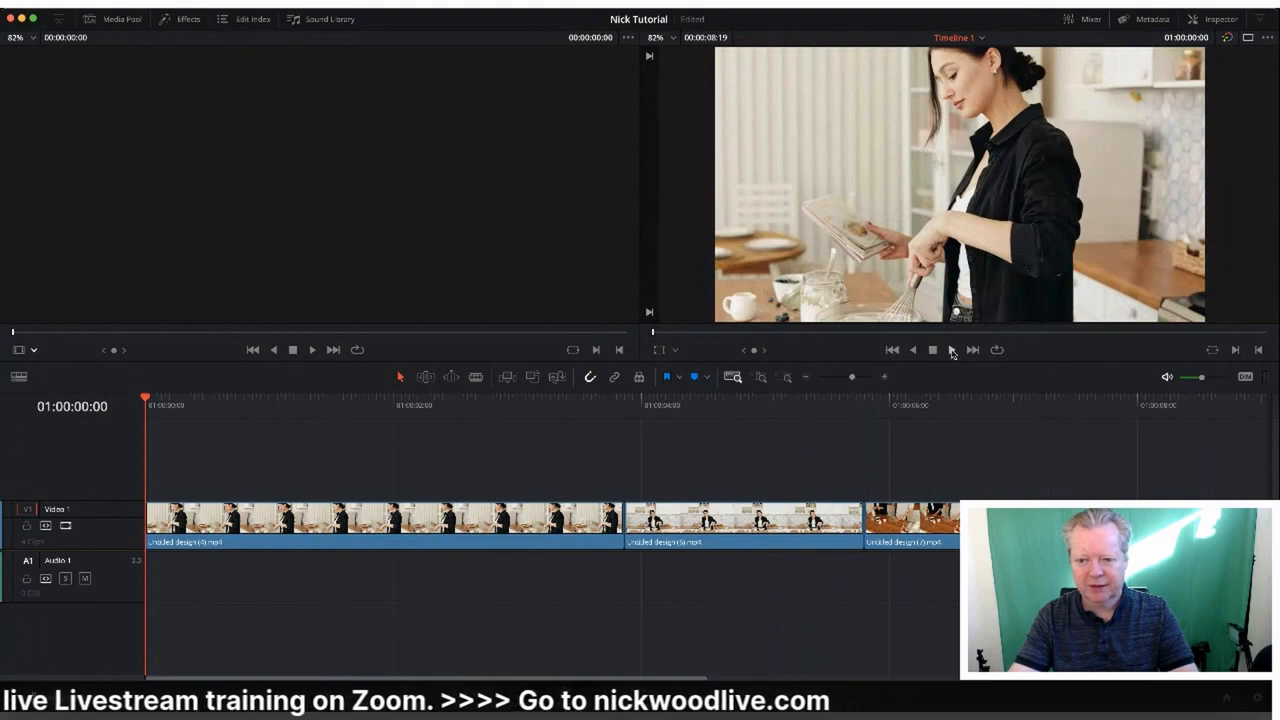
click(952, 350)
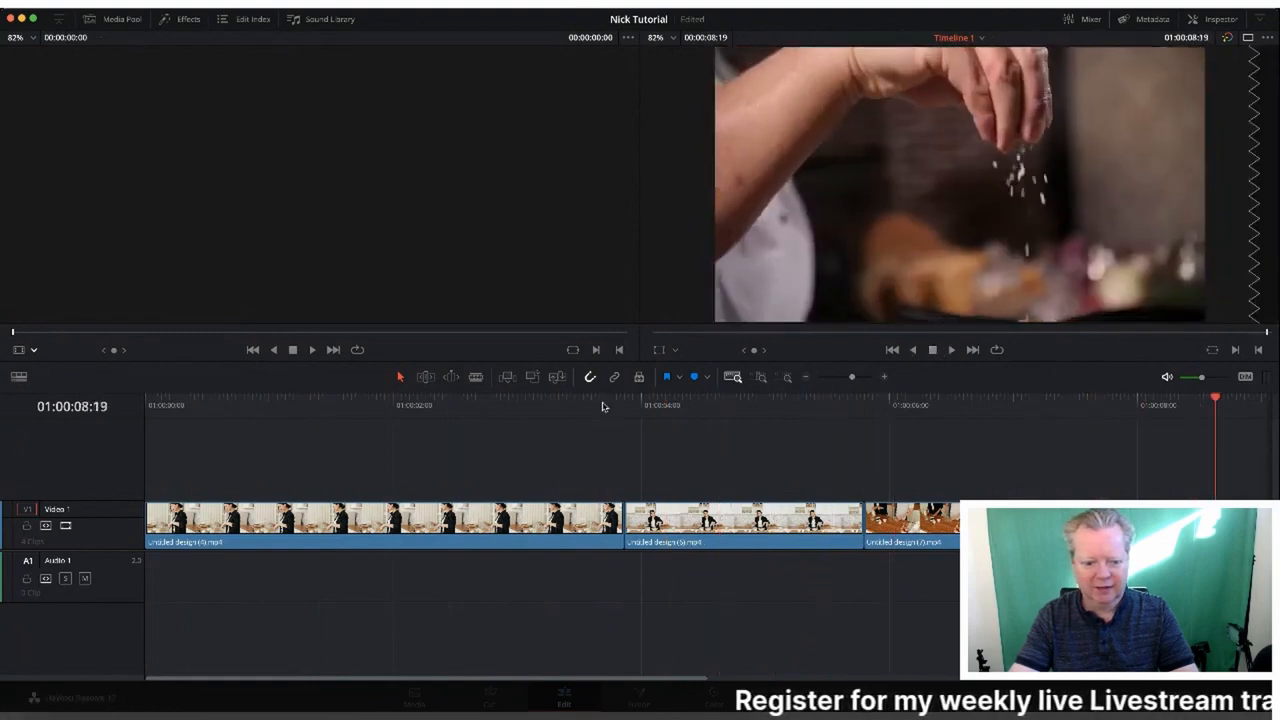
Split the first clip at 01:00:01:19 and ripple-delete the part before the cut.
click(394, 518)
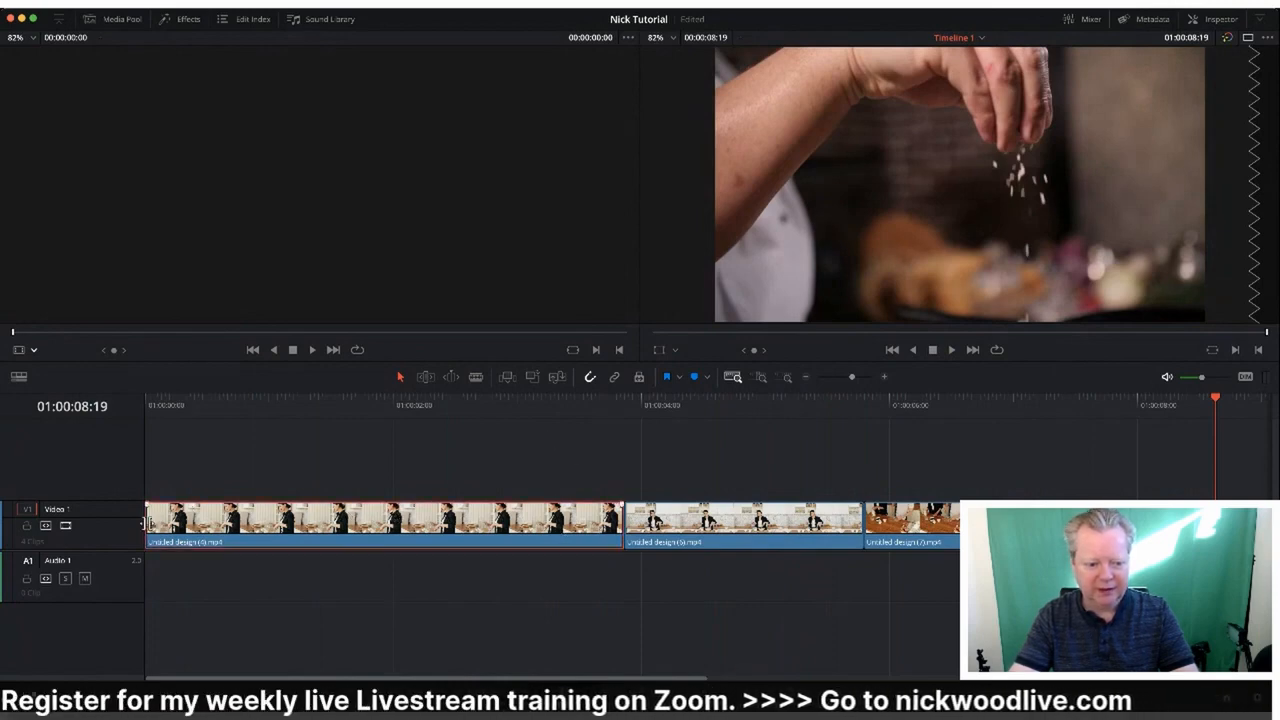
mouse_move(156, 522)
mouse_down()
mouse_move(334, 521)
mouse_move(148, 521)
mouse_up()
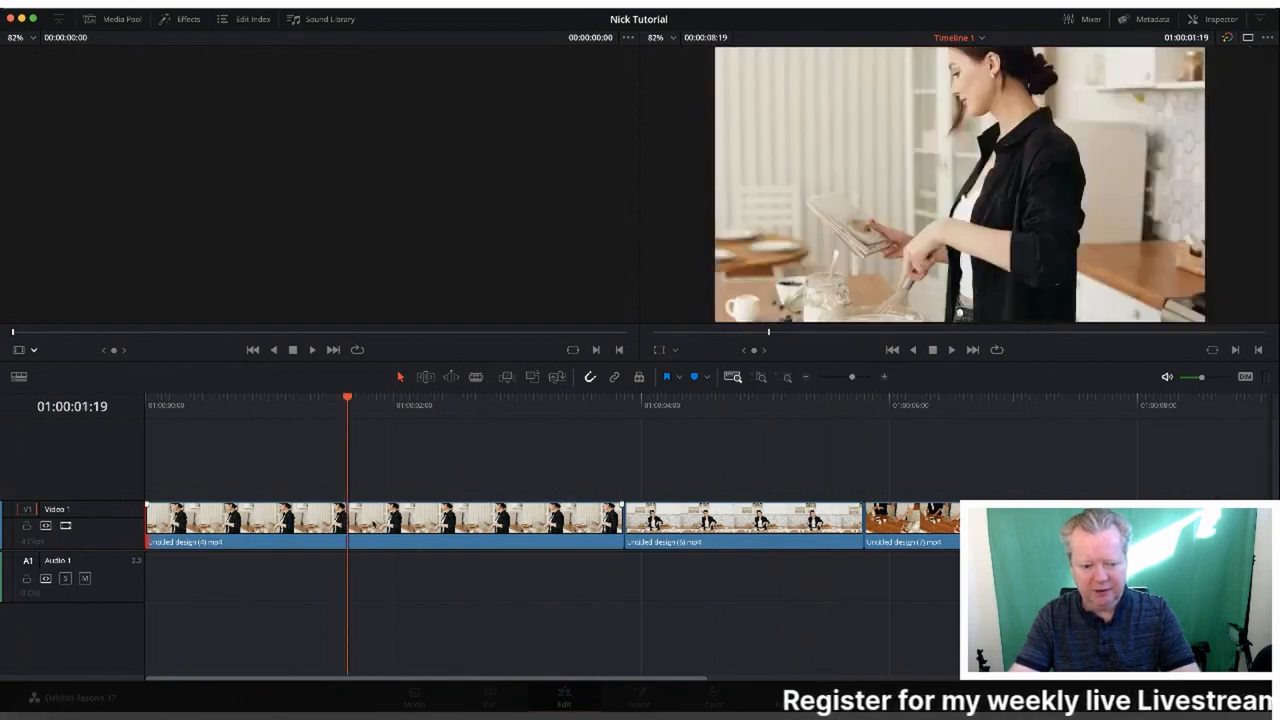
click(281, 534)
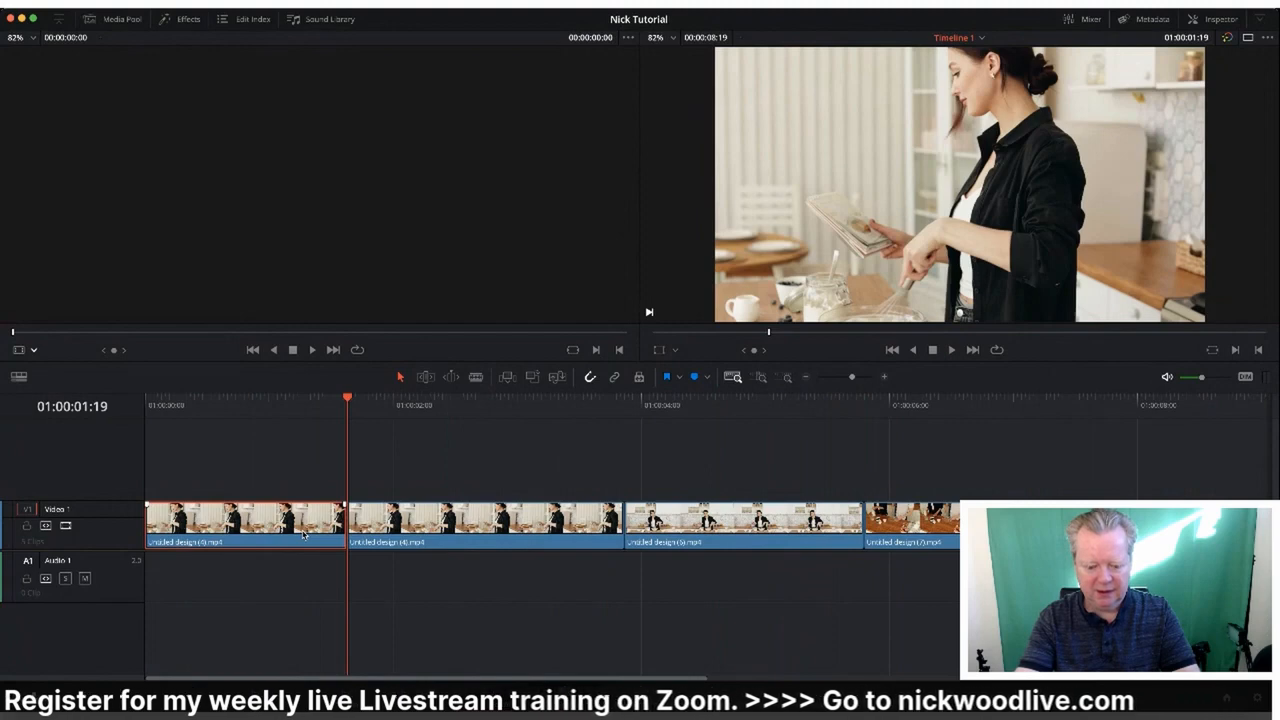
key(Delete)
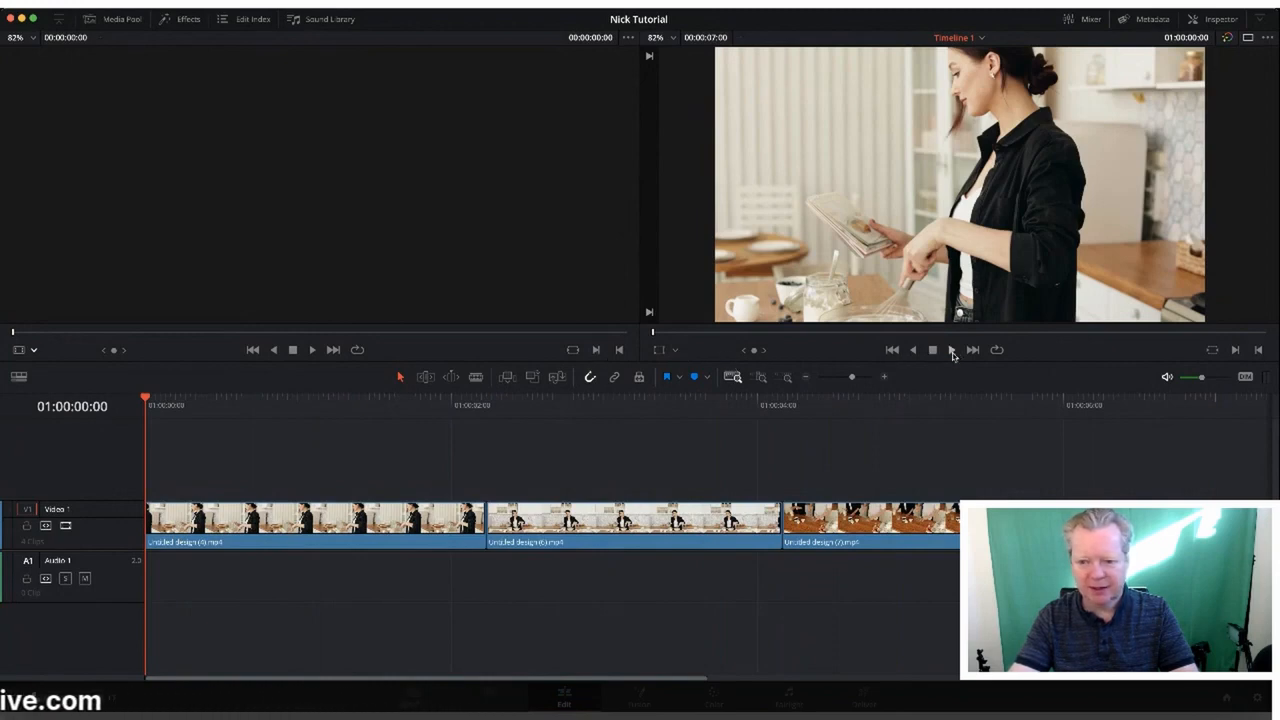
Play the shortened timeline from its beginning and stop within the last clip.
click(951, 350)
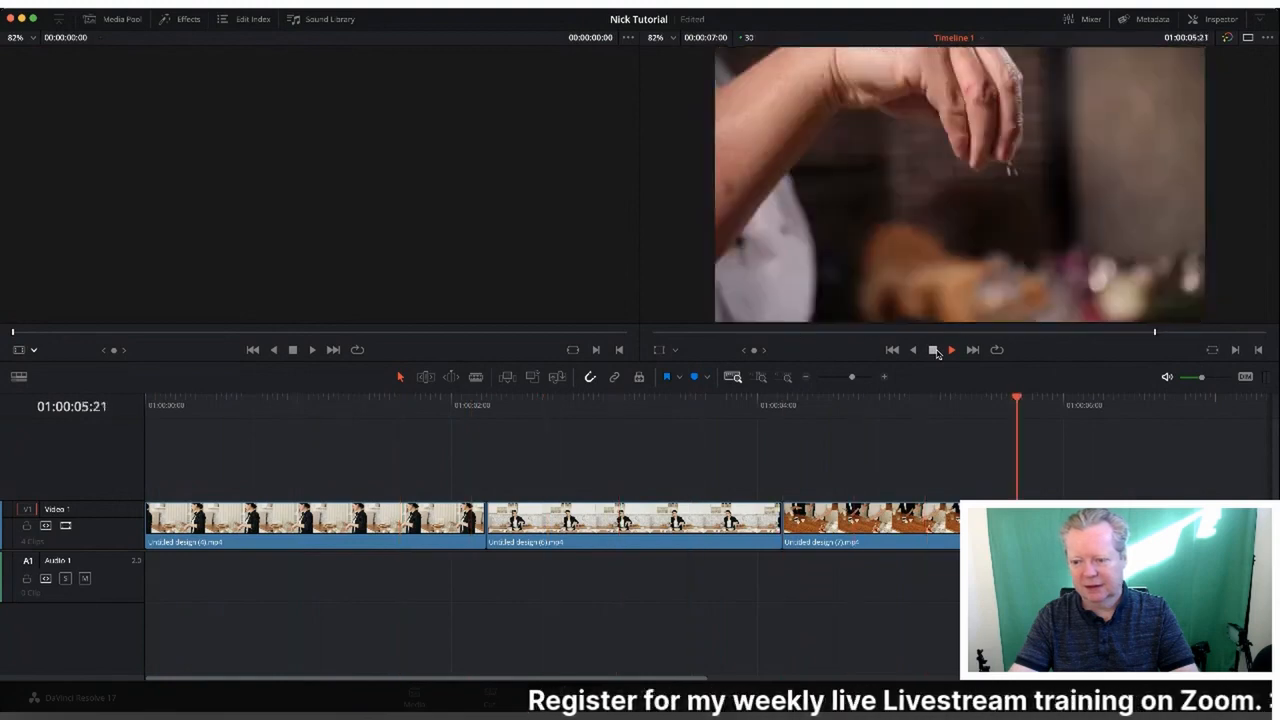
click(934, 350)
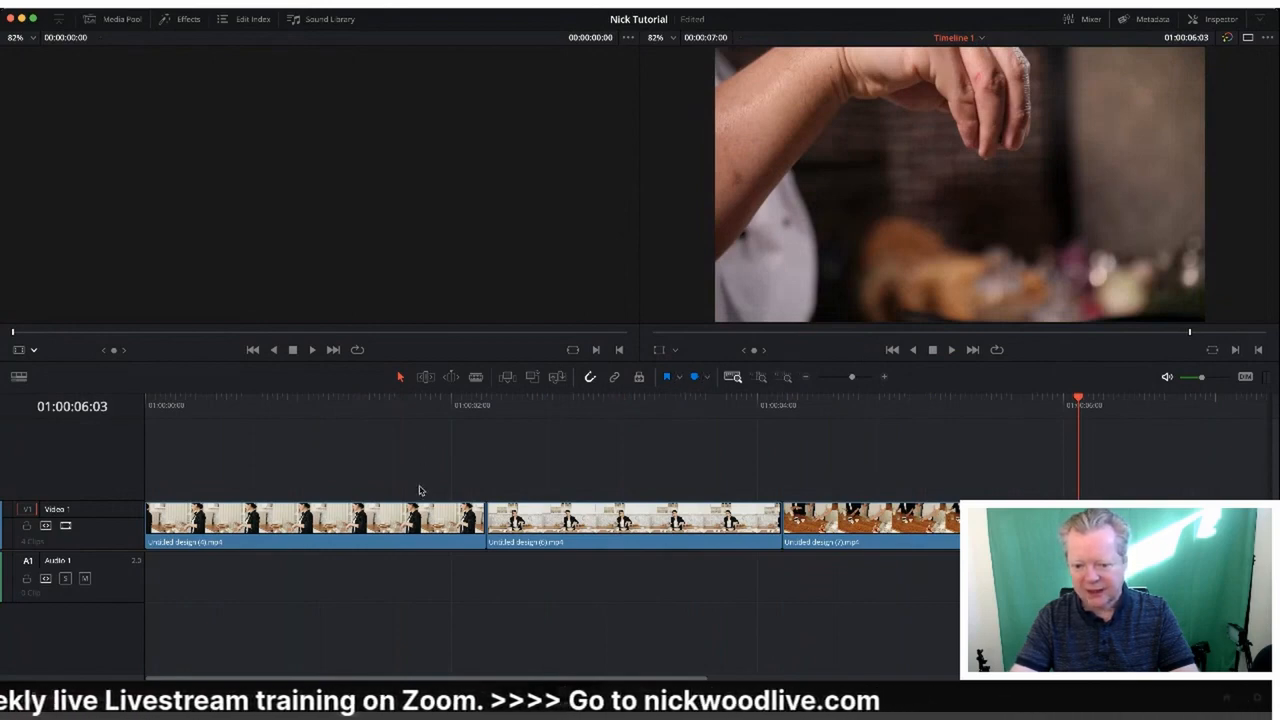
drag(420, 490, 846, 544)
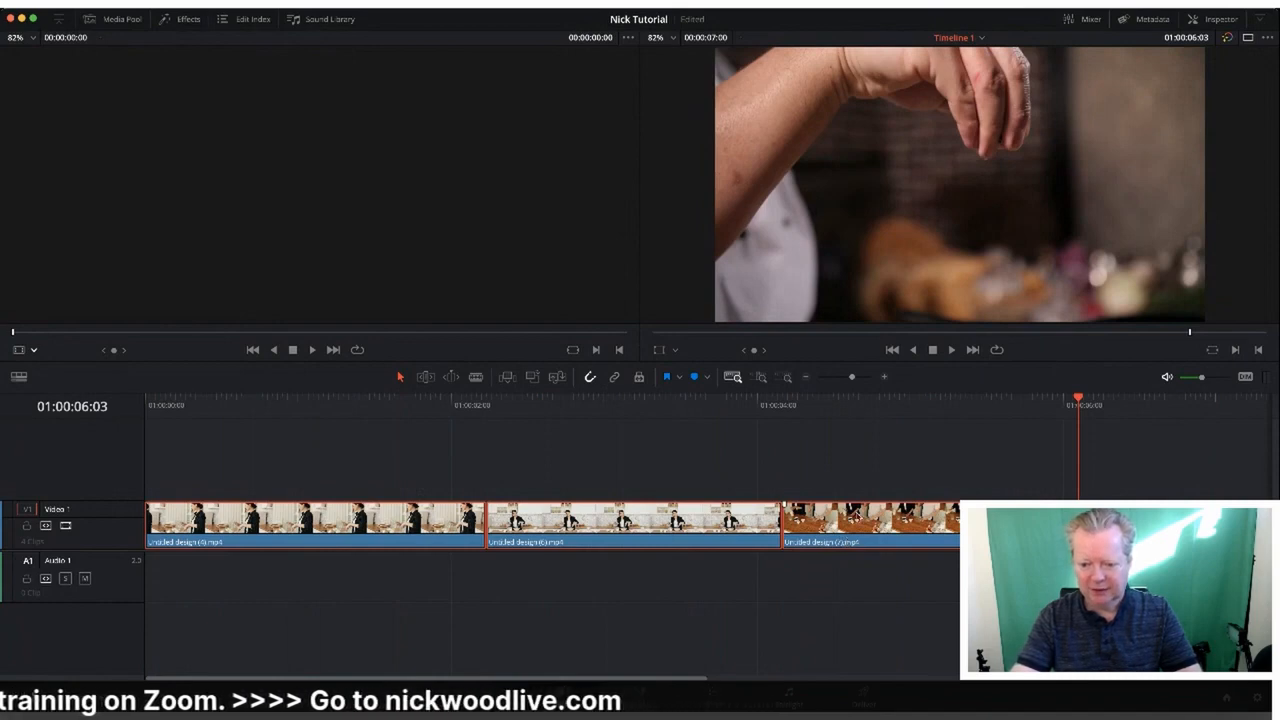
click(746, 446)
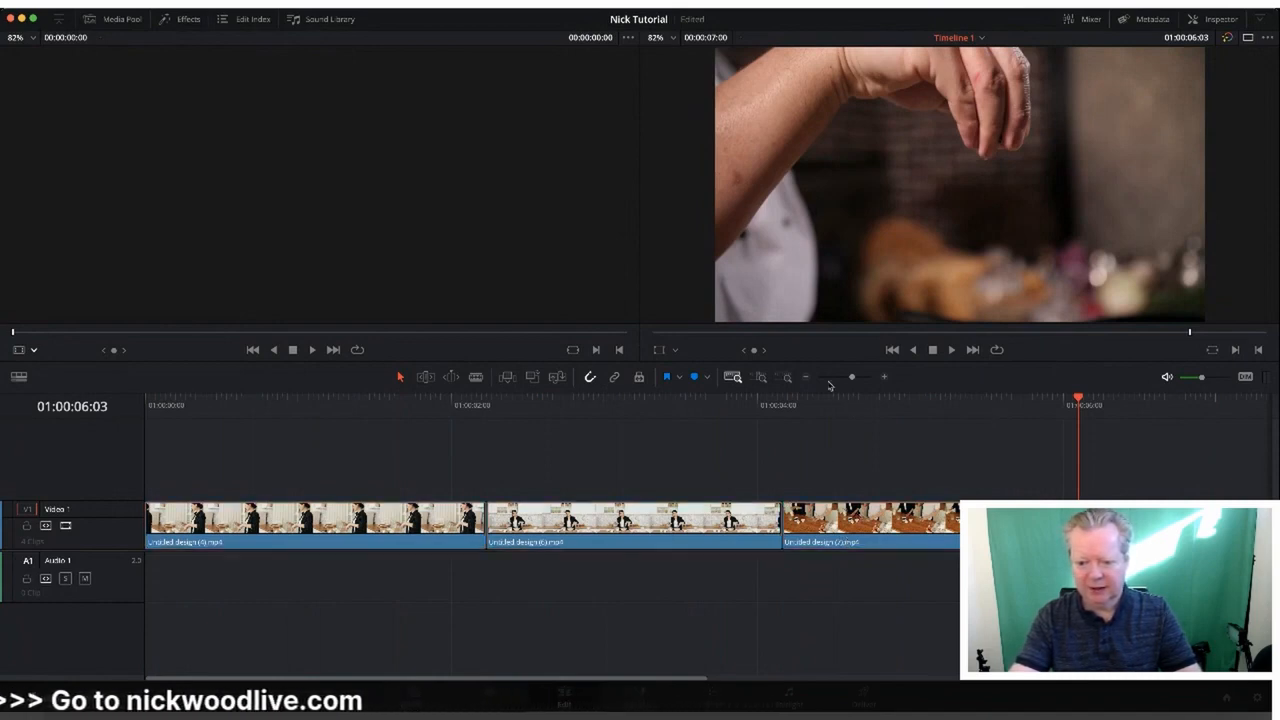
Inspect the cut between the second and third clips at a closer custom timeline zoom, and restore Full Extent Zoom.
click(733, 377)
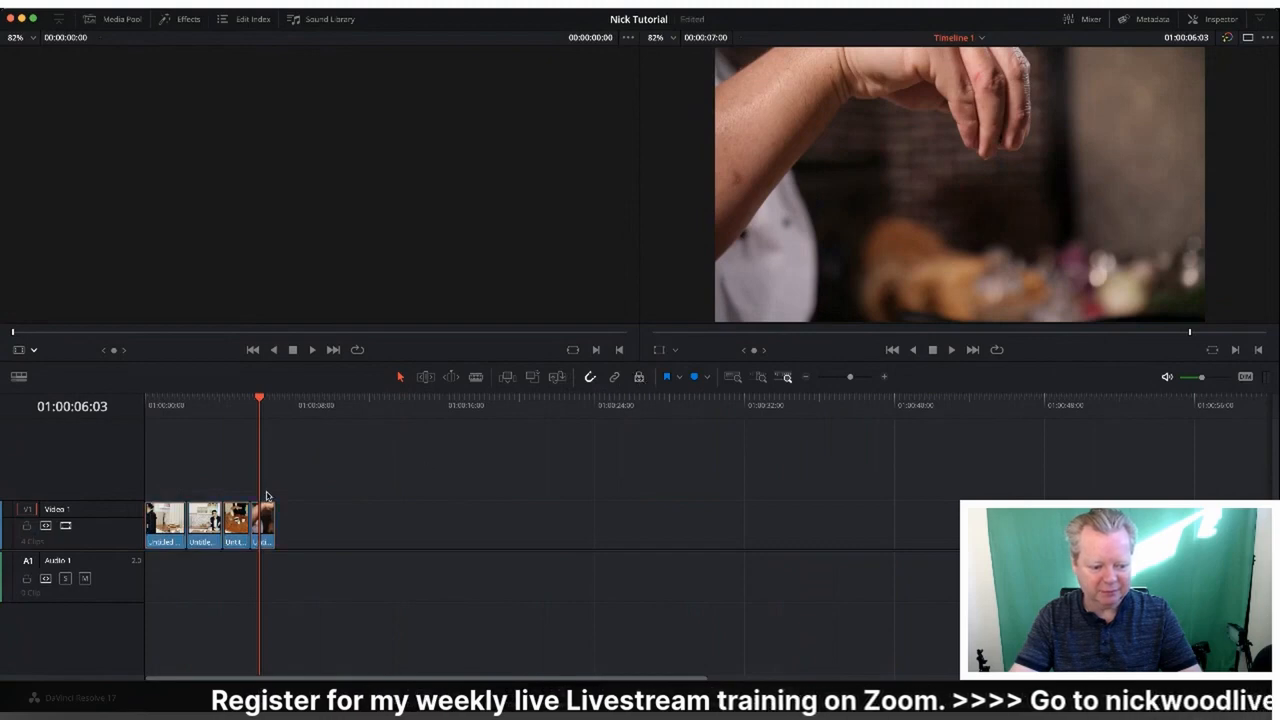
click(866, 378)
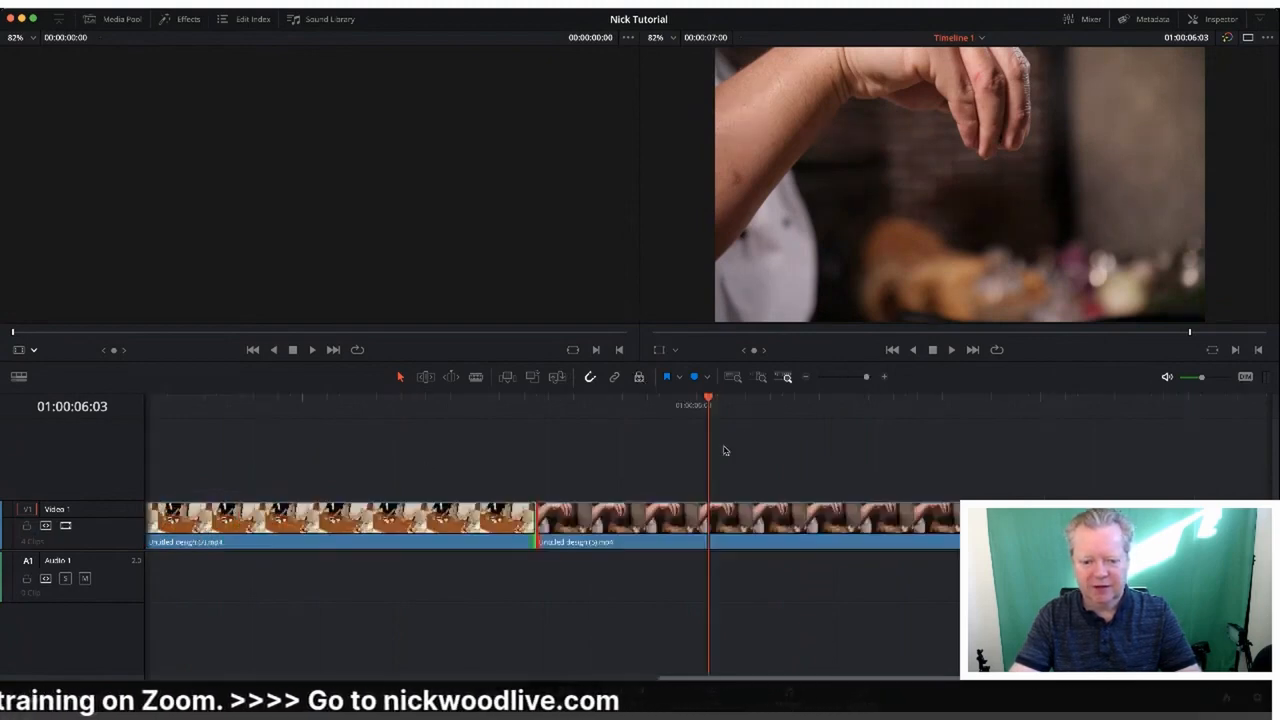
scroll(721, 451, left, 5)
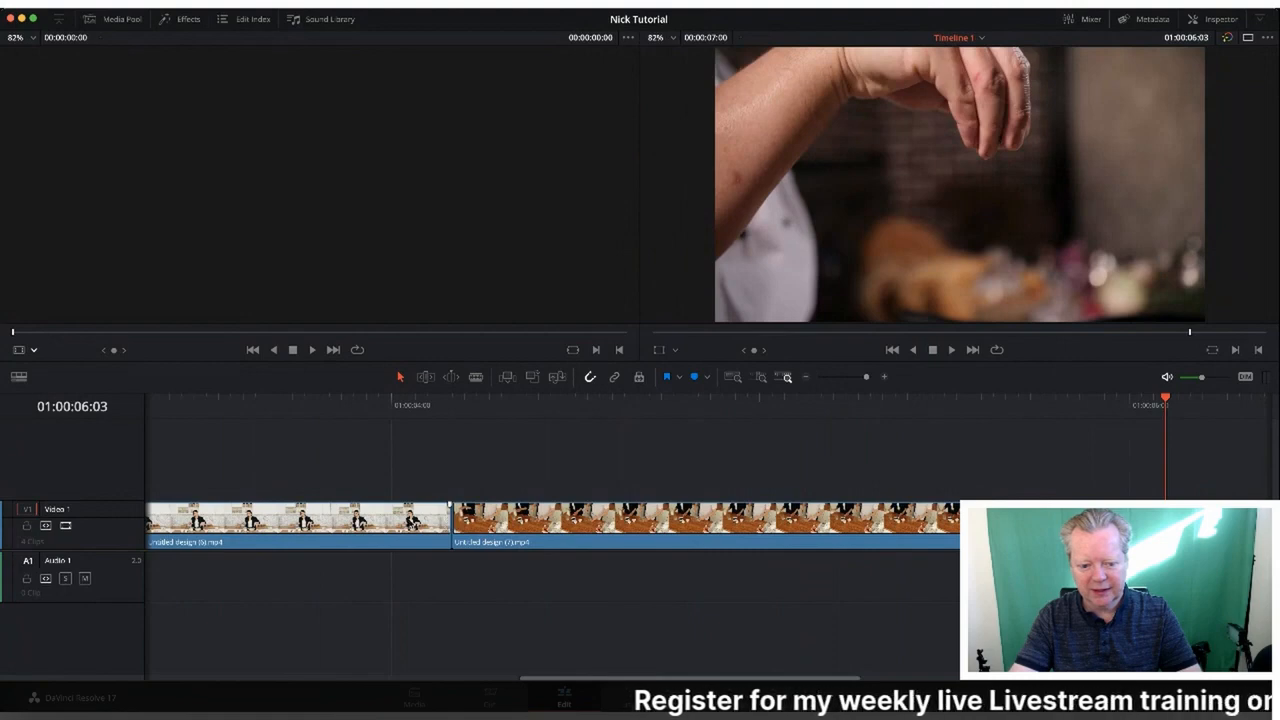
click(428, 400)
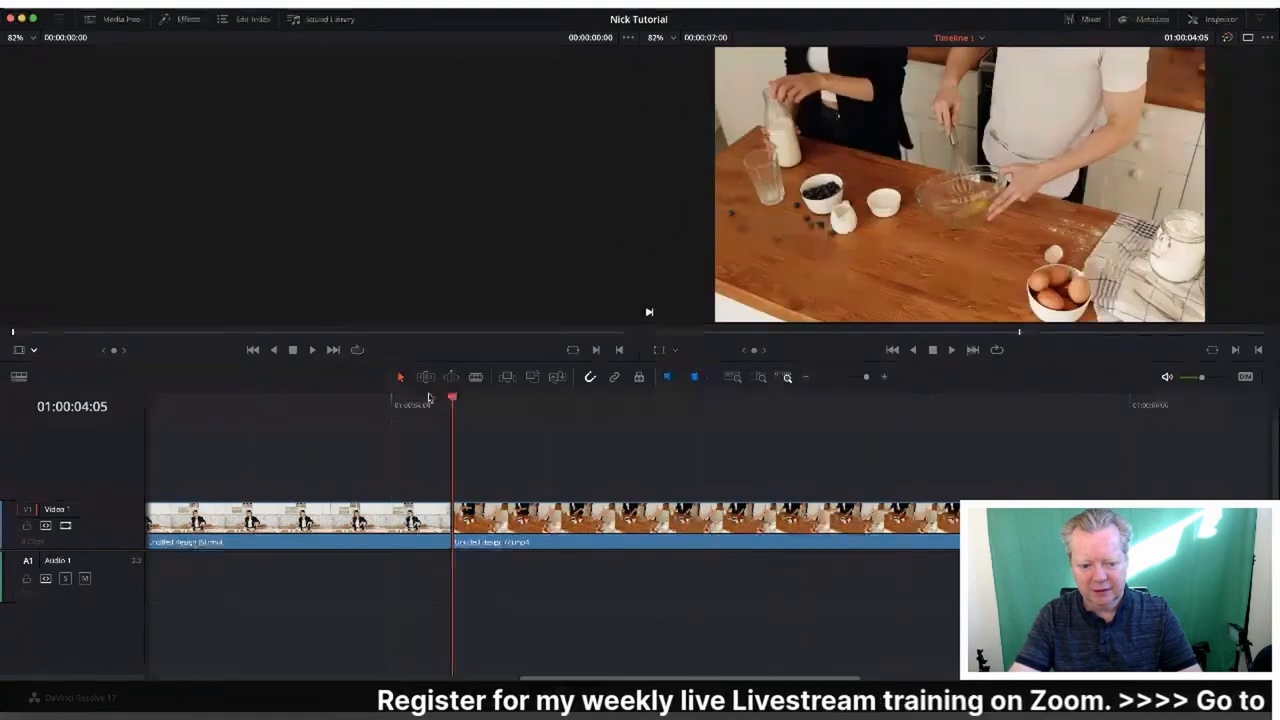
drag(452, 400, 404, 398)
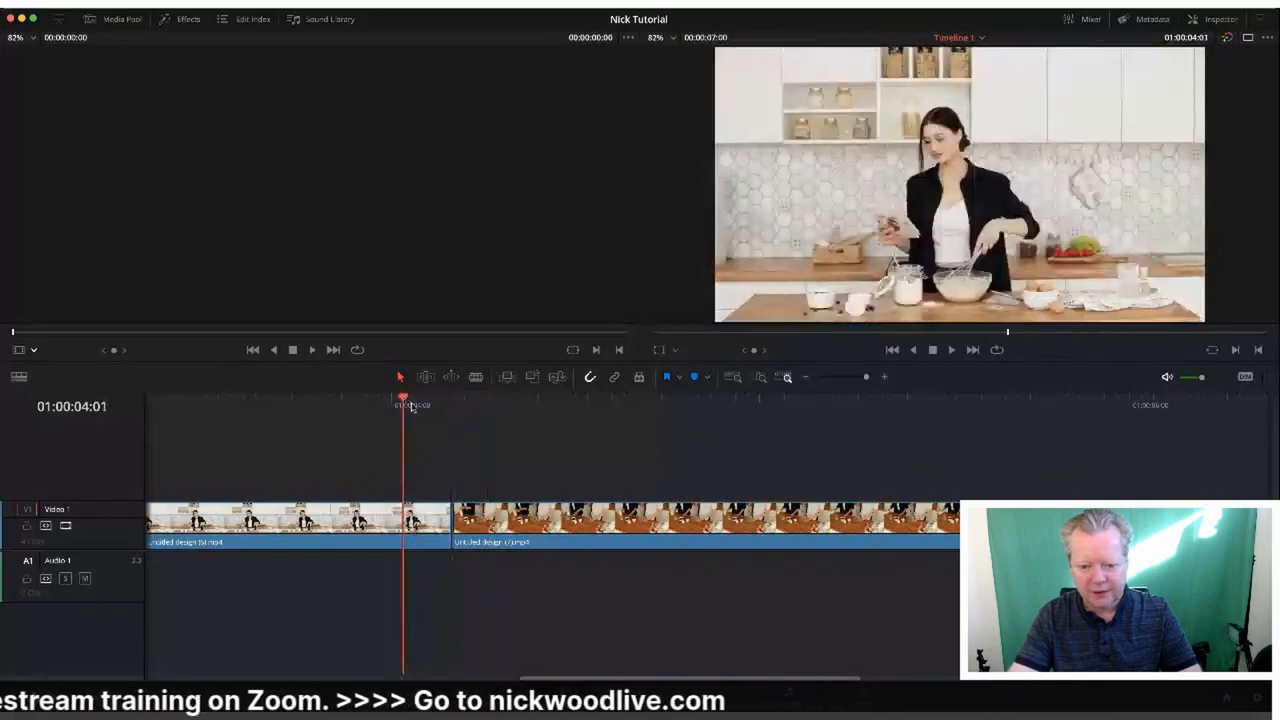
click(732, 377)
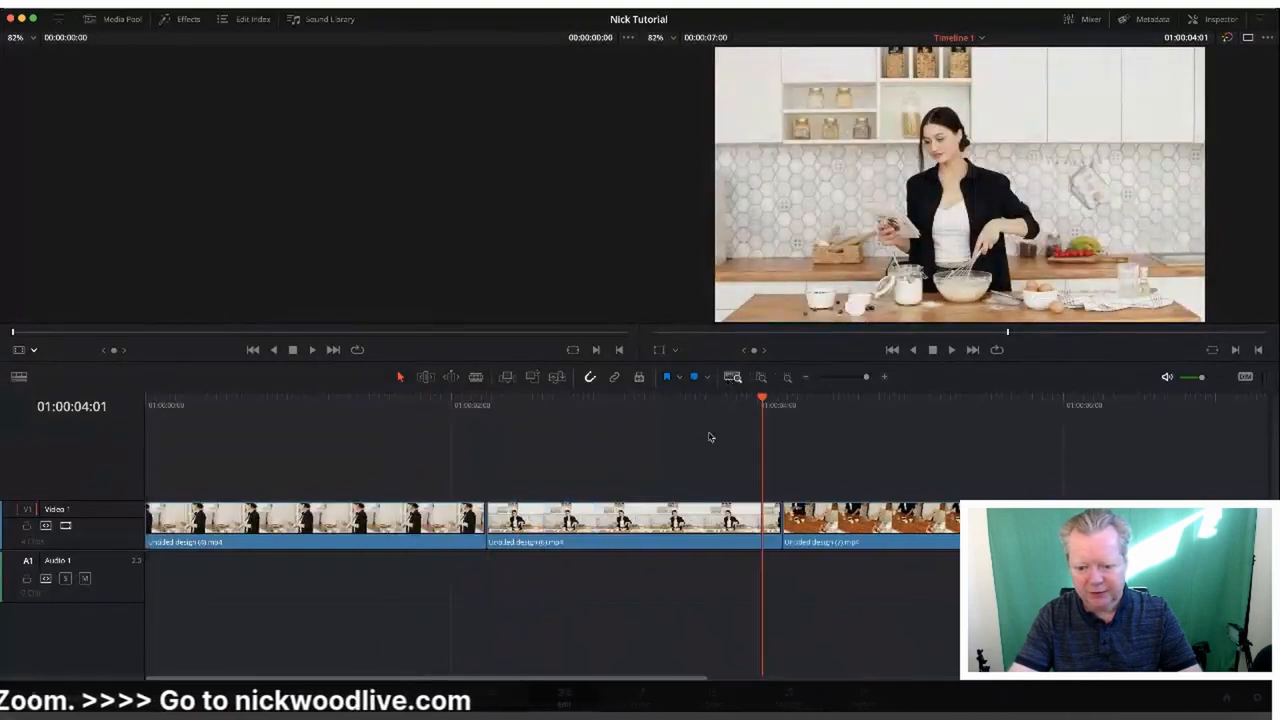
Place the playhead at 01:00:03:27 and try Trim Edit mode on the cut between the second and third clips, returning to Selection mode.
mouse_move(763, 399)
mouse_down()
mouse_move(817, 400)
mouse_move(743, 405)
mouse_up()
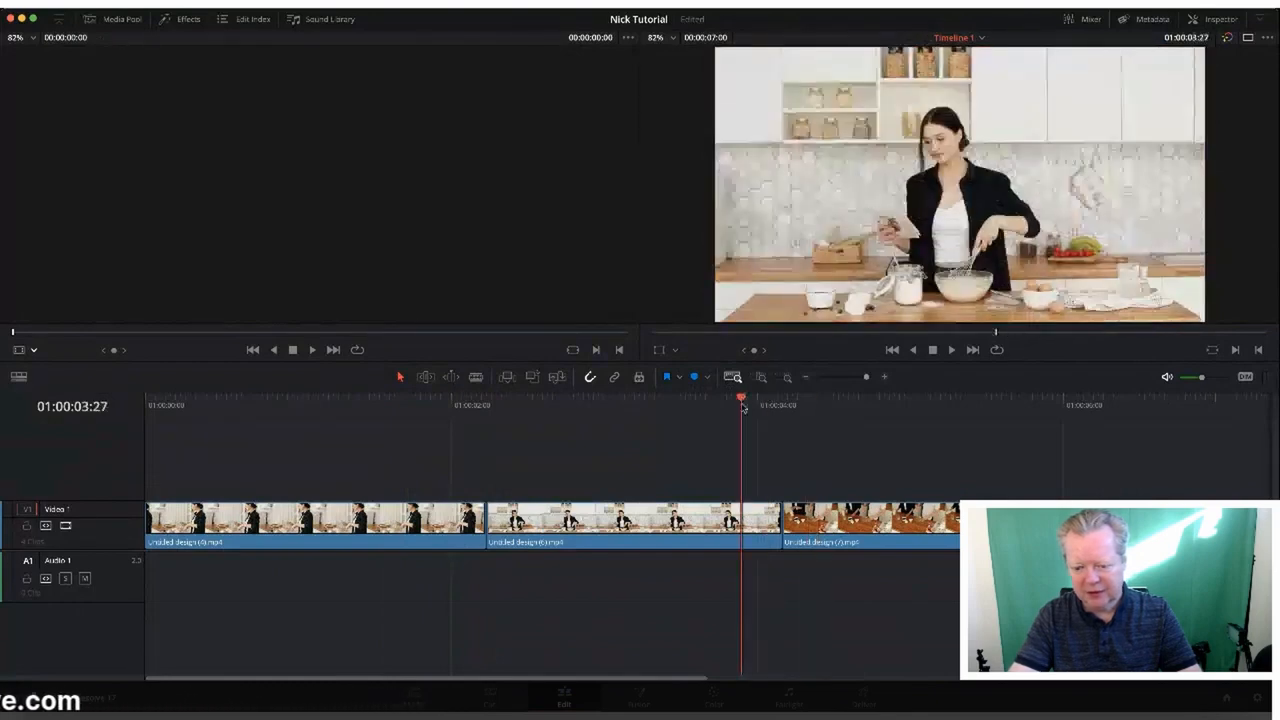
click(780, 520)
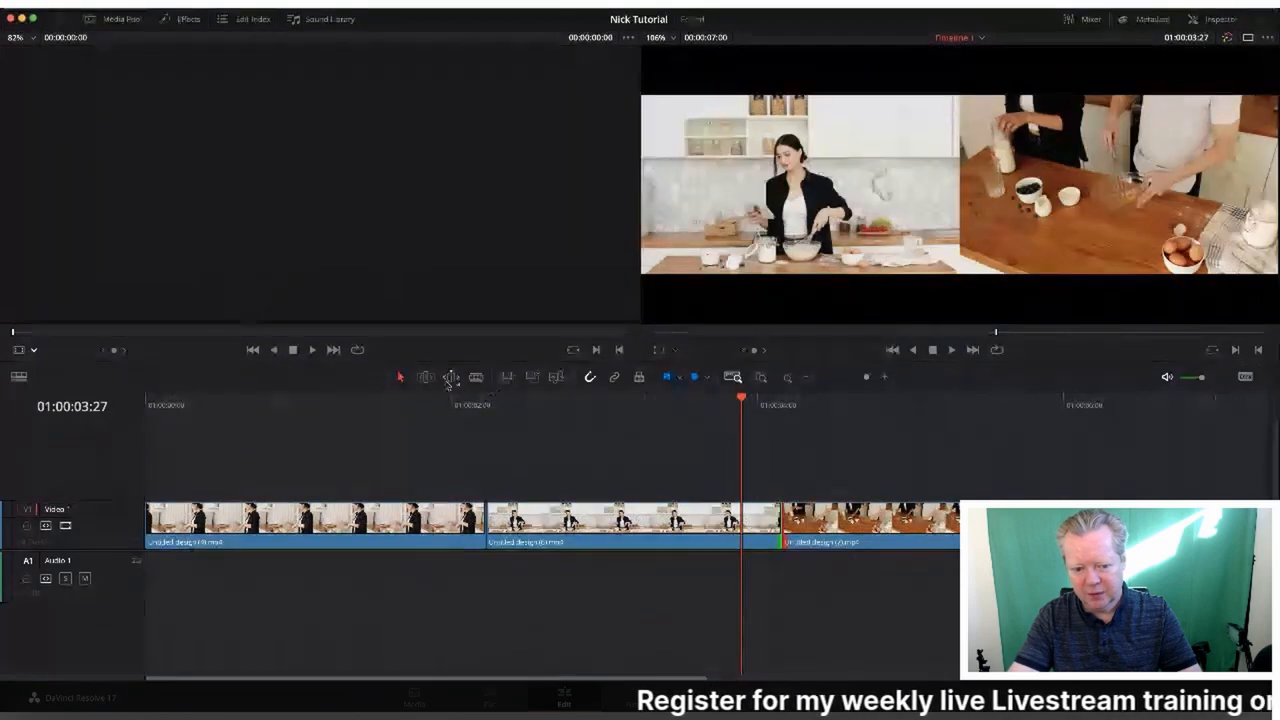
click(425, 377)
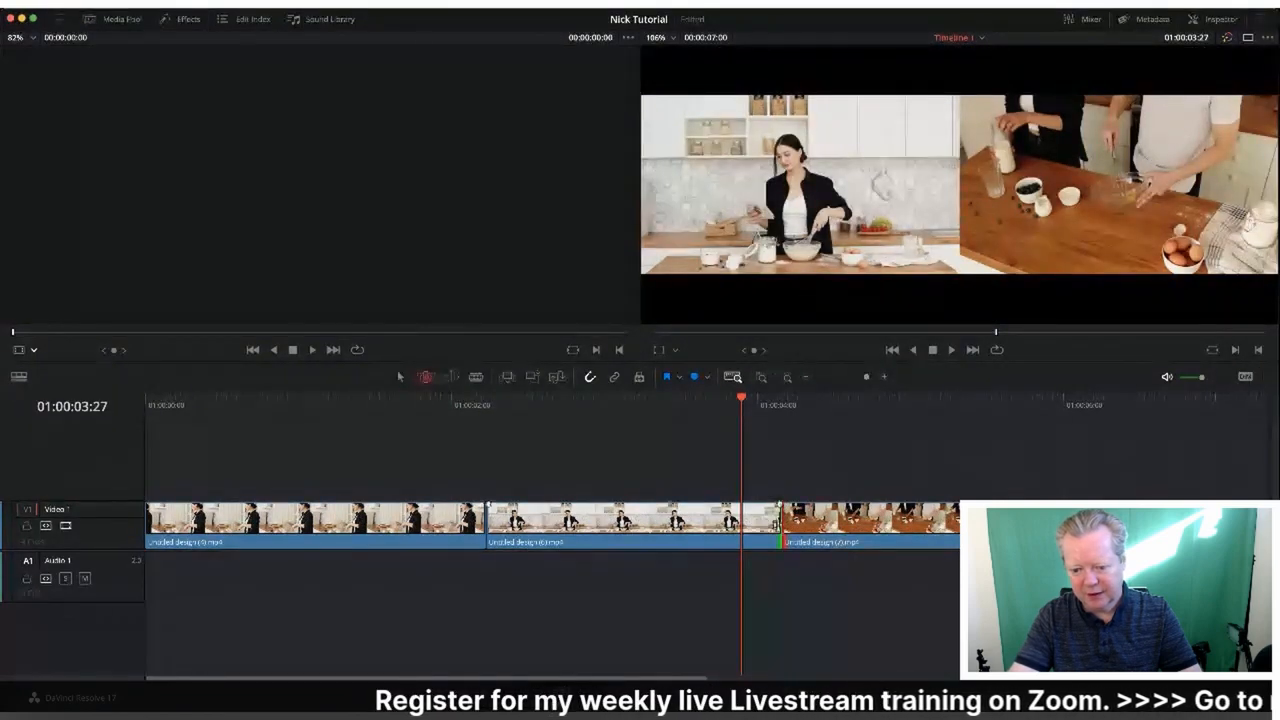
mouse_move(781, 540)
mouse_down()
mouse_move(849, 541)
mouse_move(782, 541)
mouse_up()
click(786, 469)
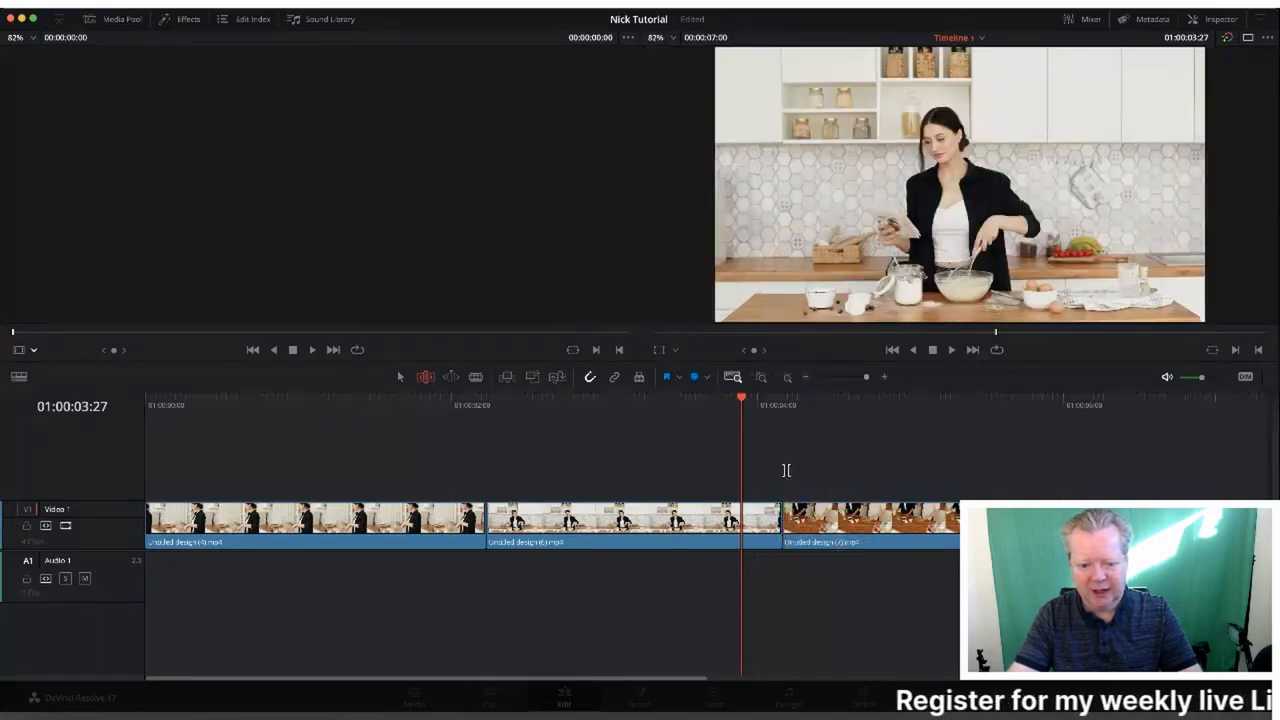
click(400, 377)
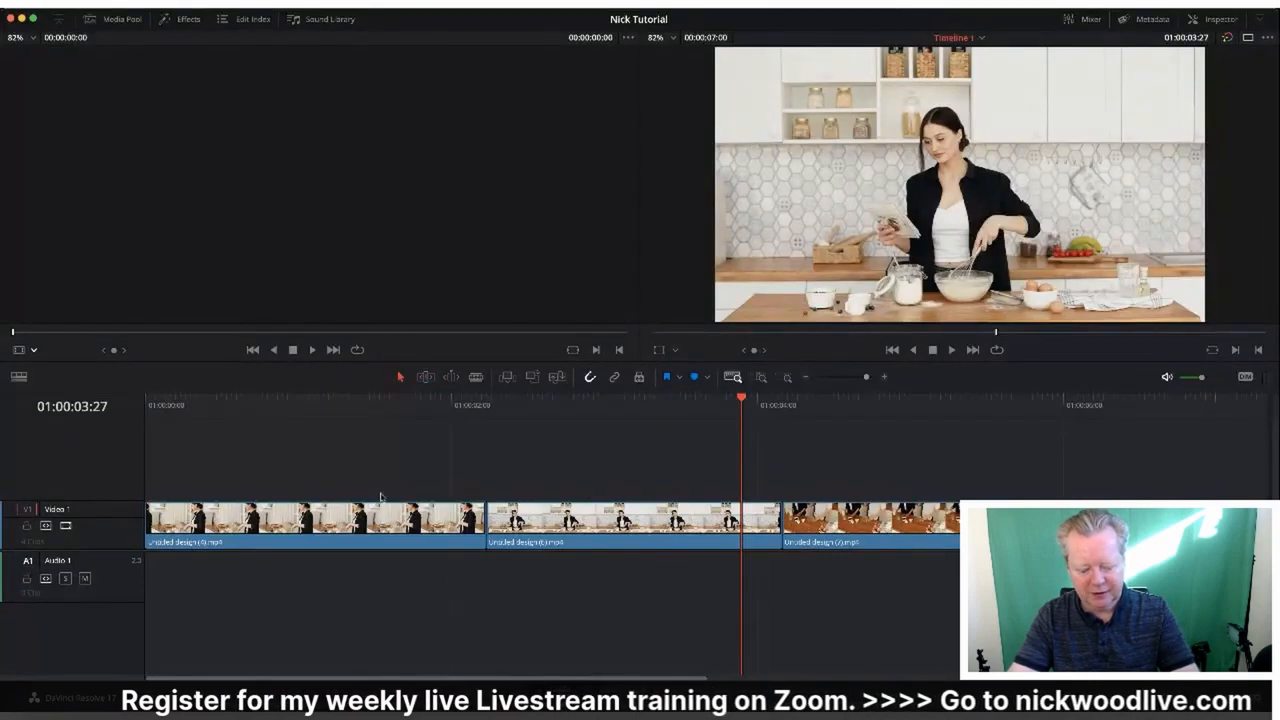
Split the second clip at 01:00:03:27 and ripple-delete the short piece after the cut.
key(super+b)
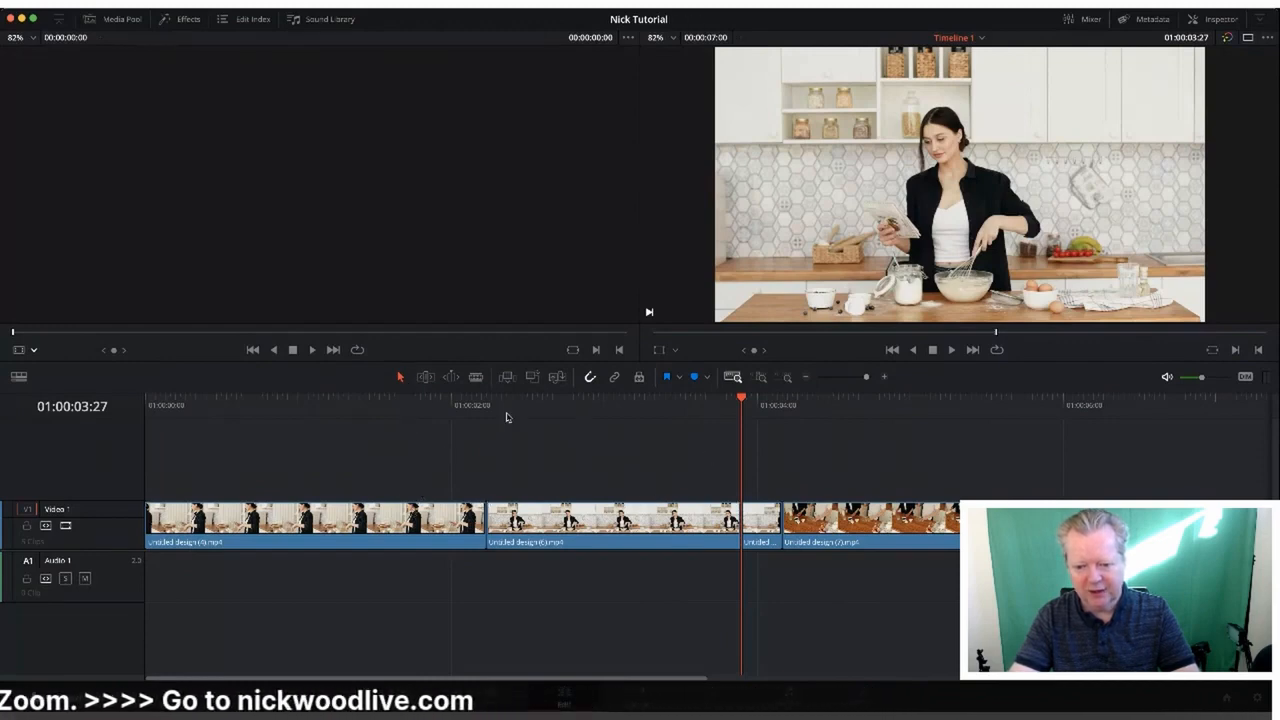
drag(744, 400, 670, 400)
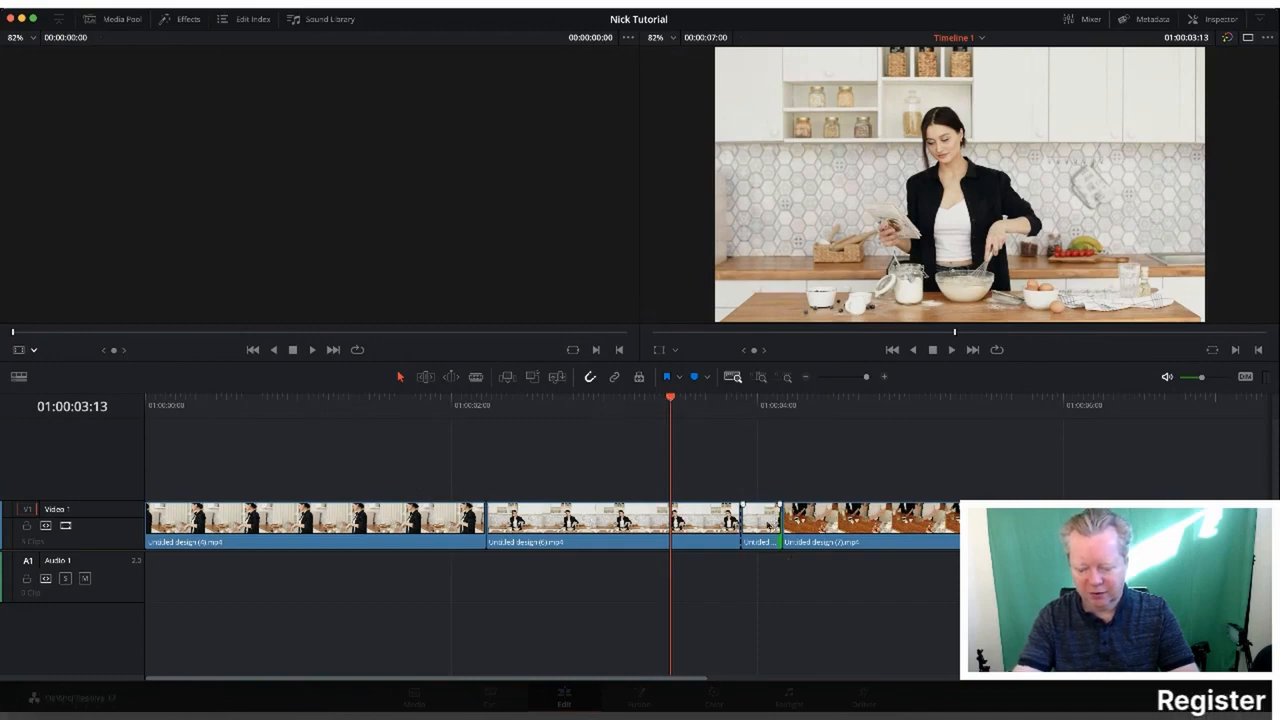
key(Delete)
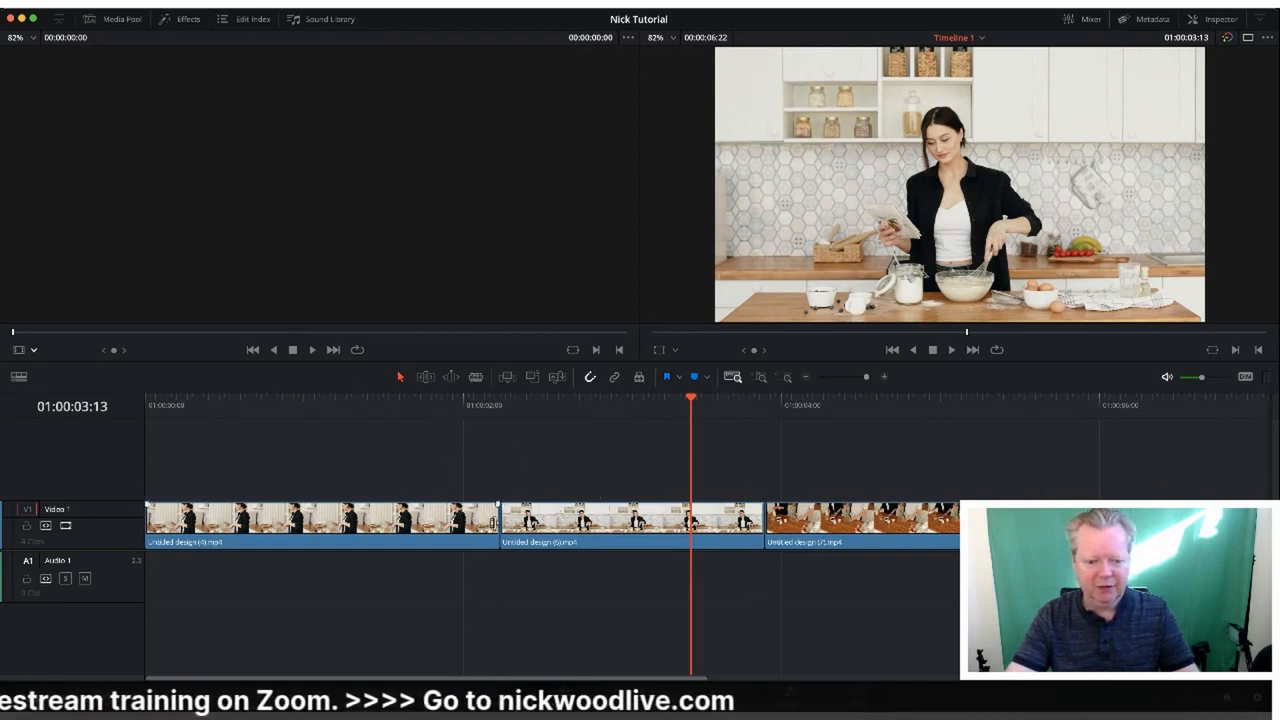
Extend the first clip over the second and into the third, and place Untitled design (6).mp4 above it on Video 2 from about 01:00:02:00.
drag(498, 522, 953, 535)
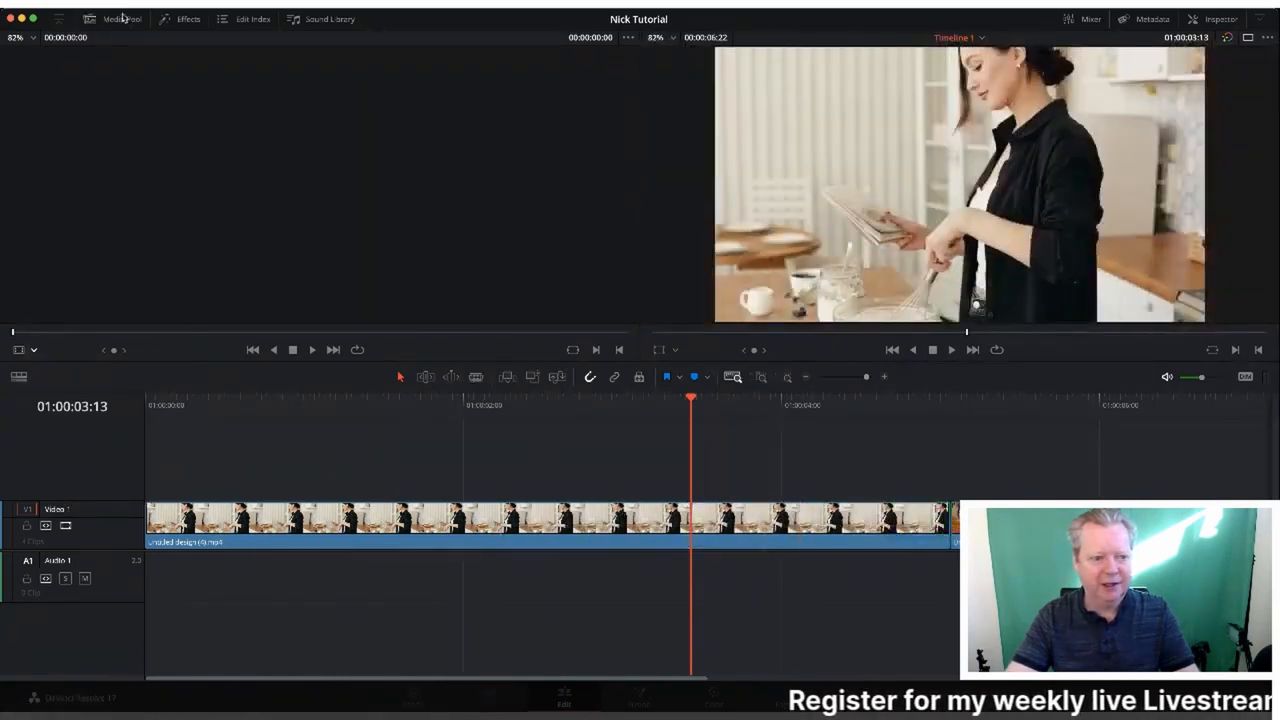
click(121, 20)
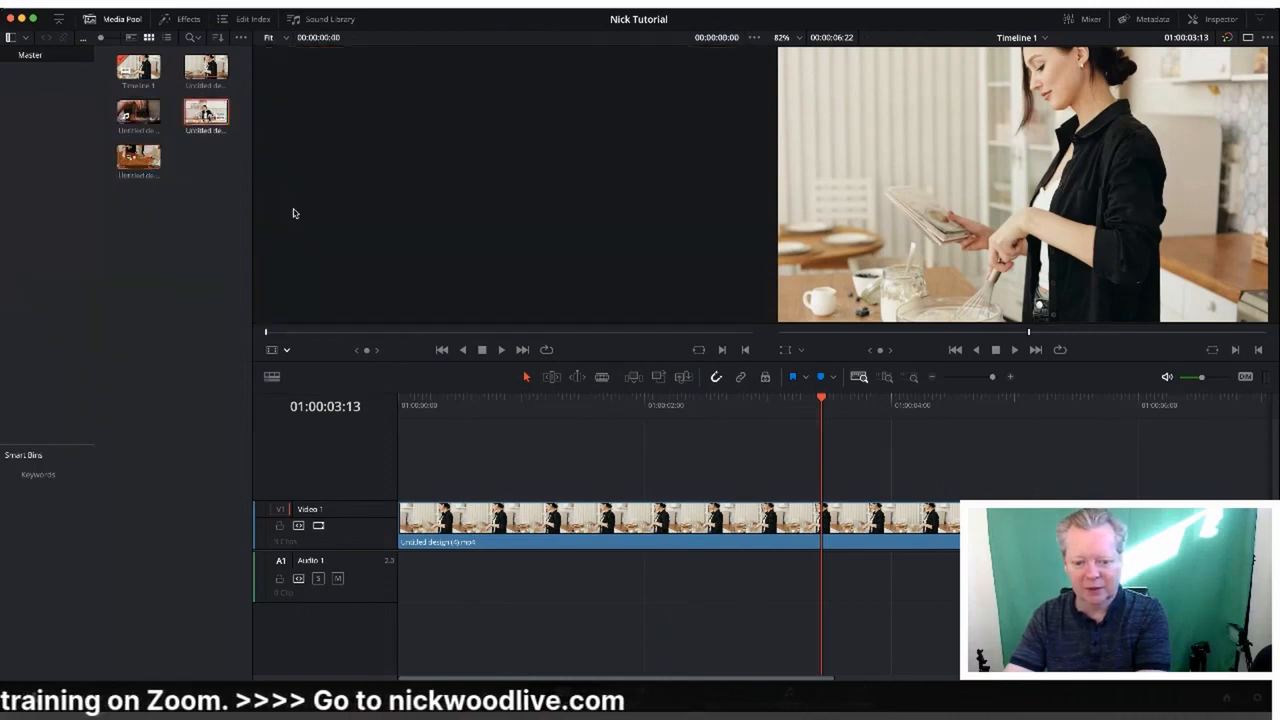
drag(293, 213, 636, 463)
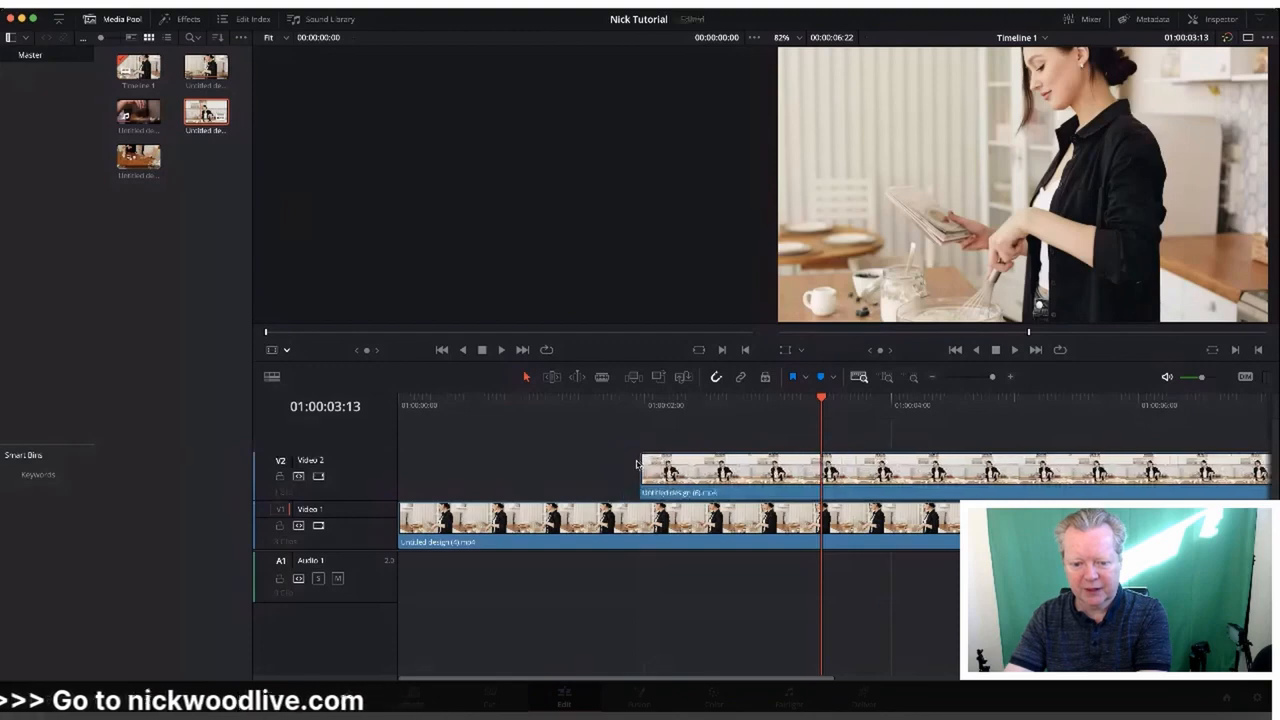